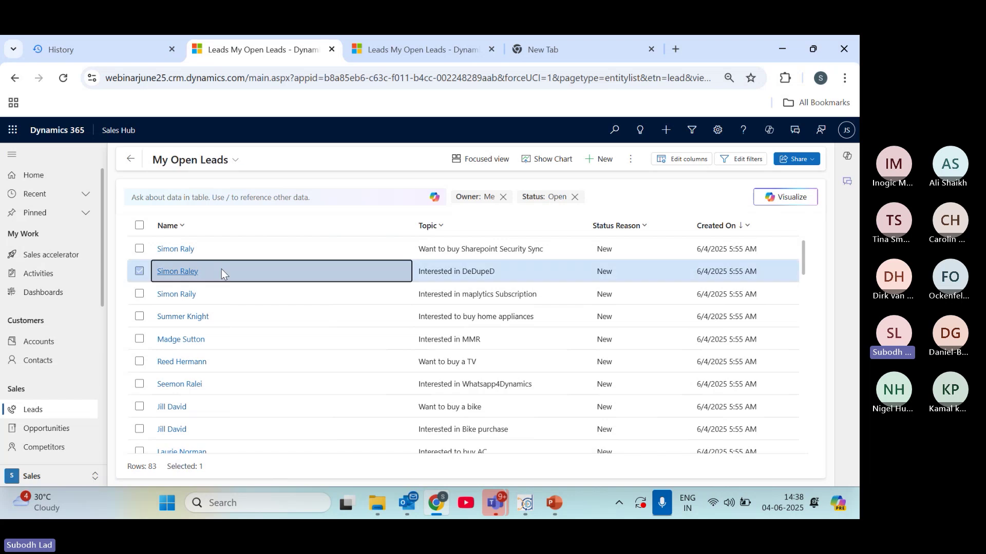
- Open the lead with the topic "Interested in DeDupeD" from My Open Leads and review its summary details
left_click(222, 270)
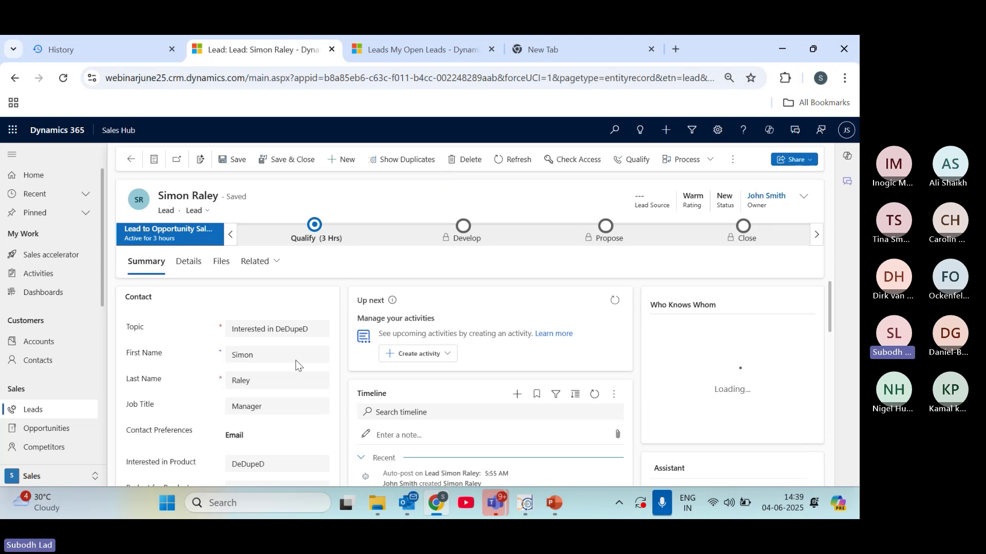
scroll(331, 363, "down", 3)
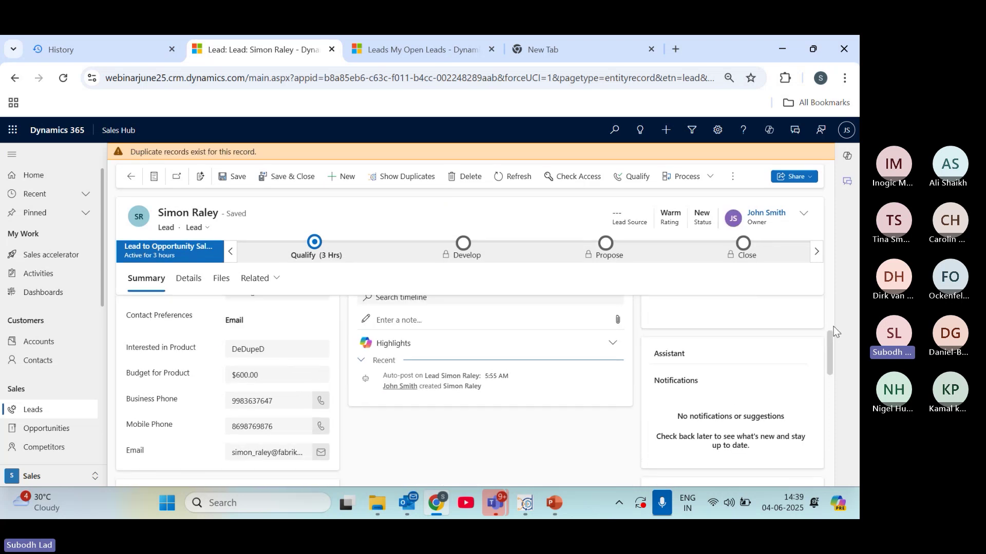
scroll(835, 331, "up", 3)
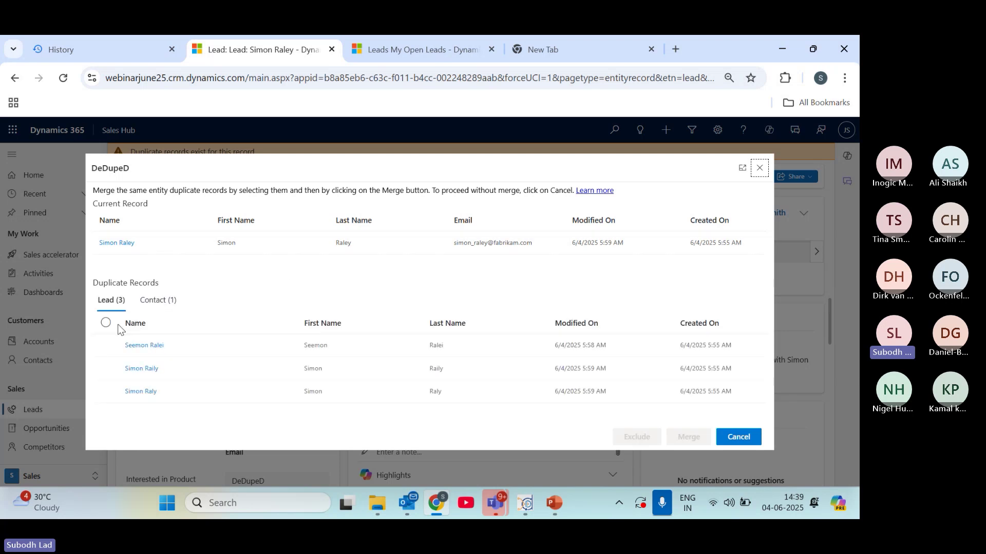
- Check both the lead and contact duplicates of this record, and select all duplicate leads for merging
left_click(106, 370)
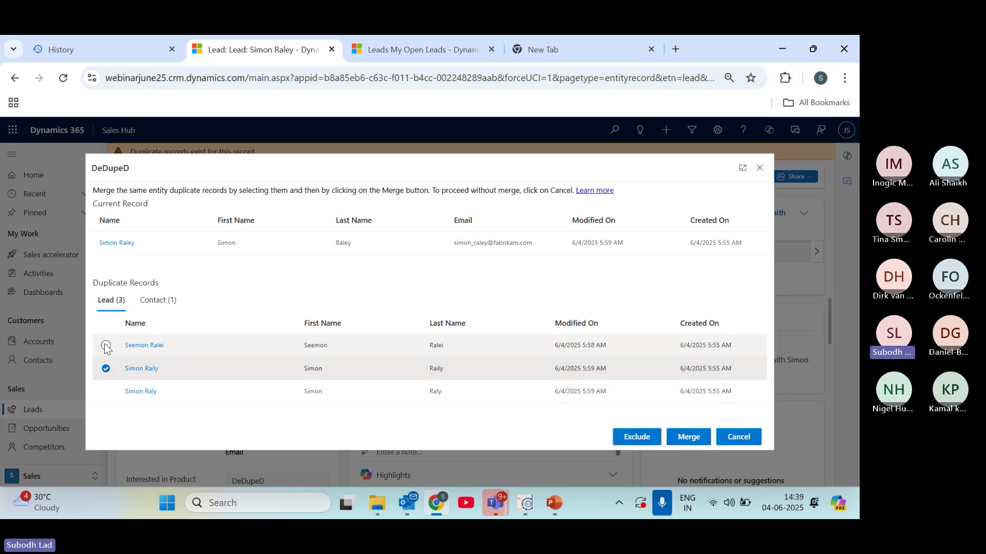
left_click(106, 323)
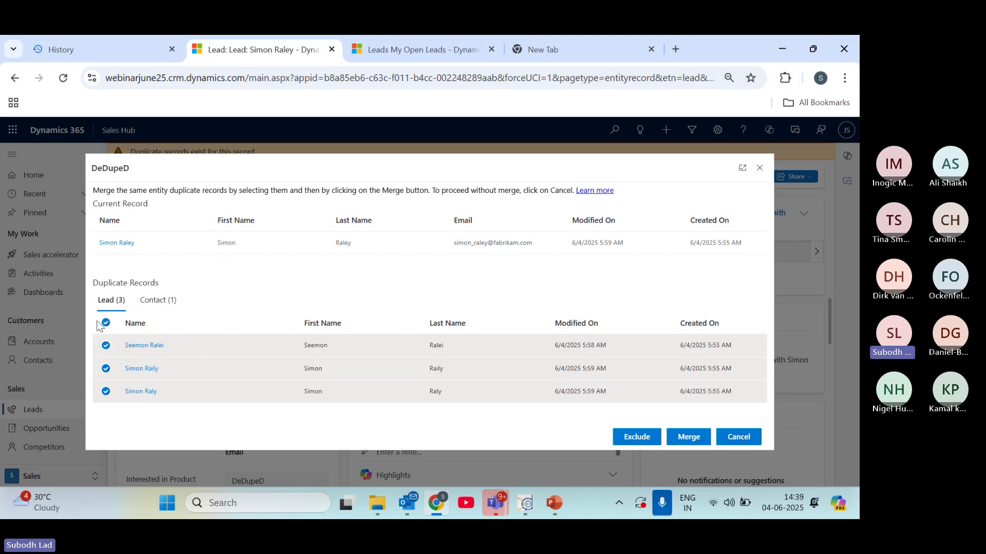
left_click(178, 306)
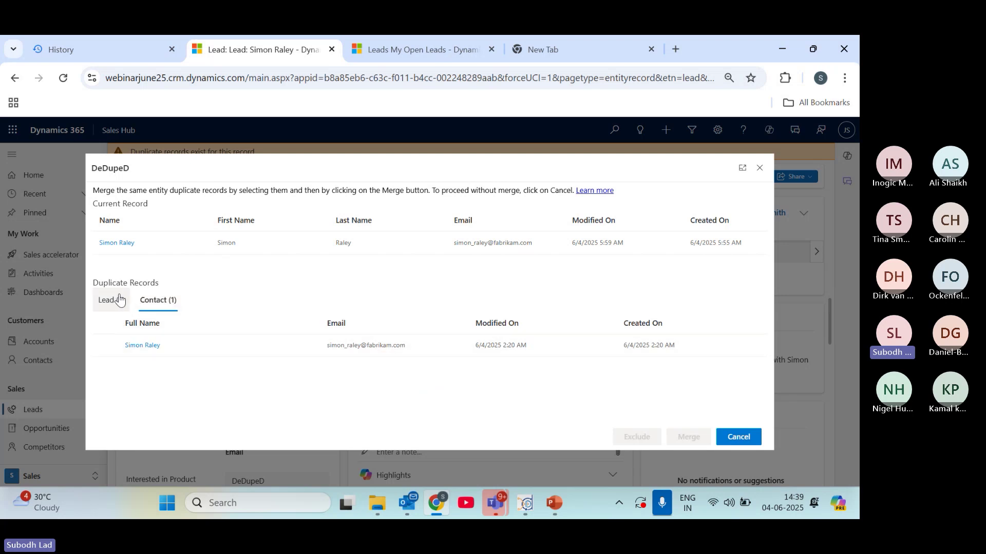
left_click(119, 300)
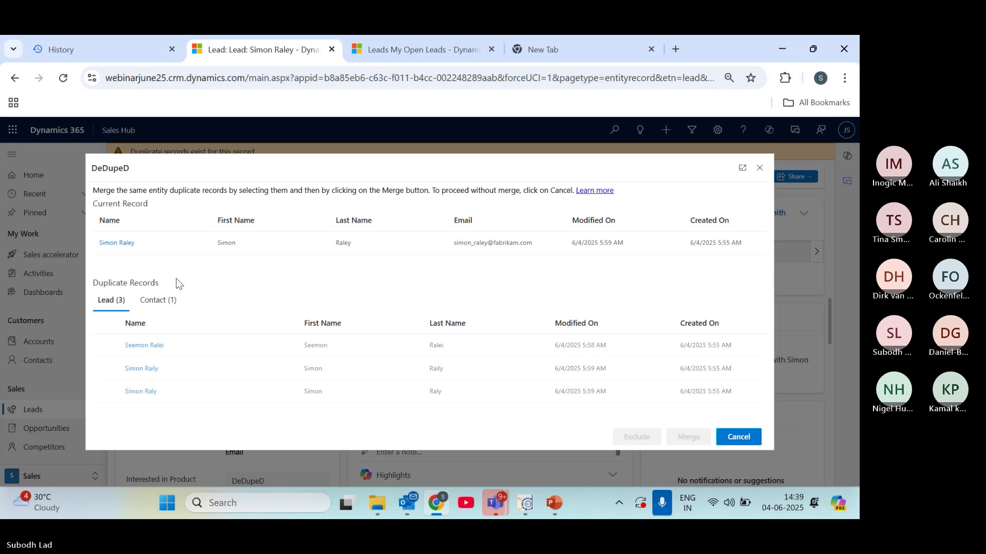
left_click(157, 300)
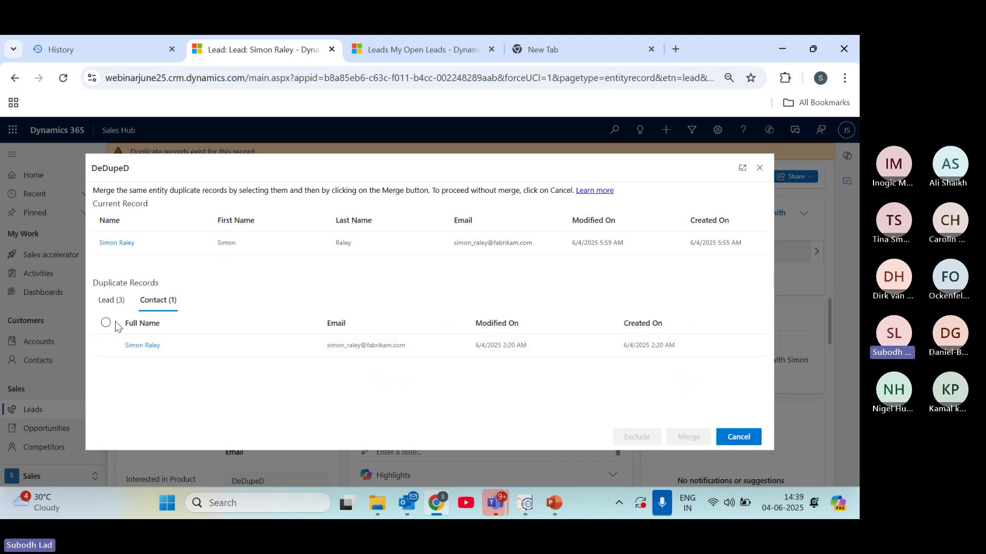
left_click(110, 300)
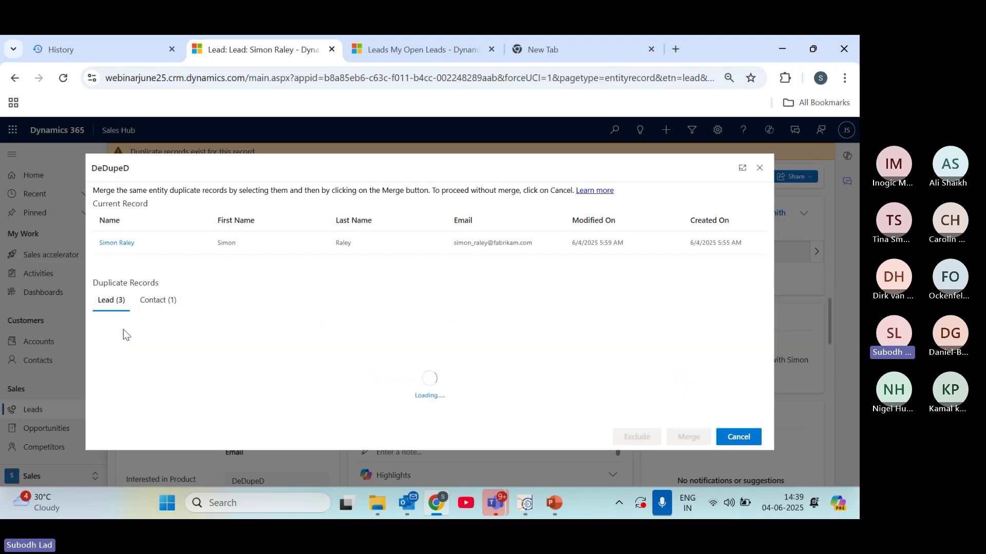
left_click(106, 323)
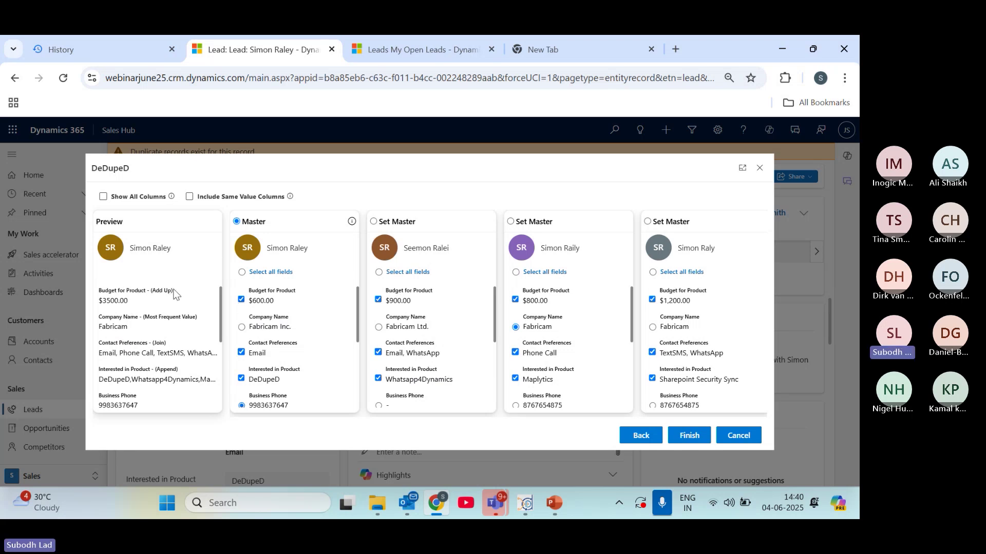
- Exclude and re-include the master lead's Budget for Product and Interested in Product values to check their effect on the merge preview
left_click(242, 300)
left_click(241, 300)
left_click_drag(219, 303, 218, 307)
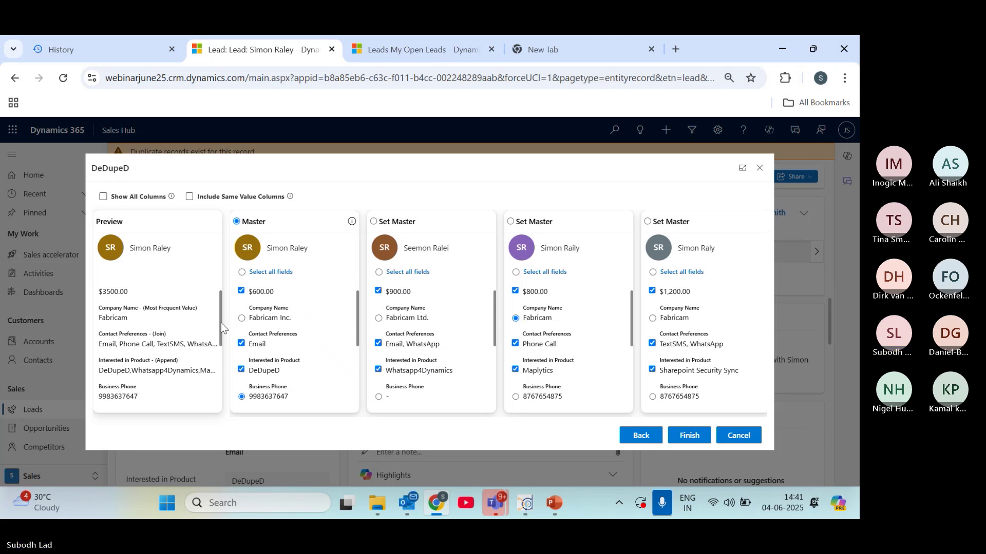
left_click_drag(221, 328, 220, 340)
left_click(241, 347)
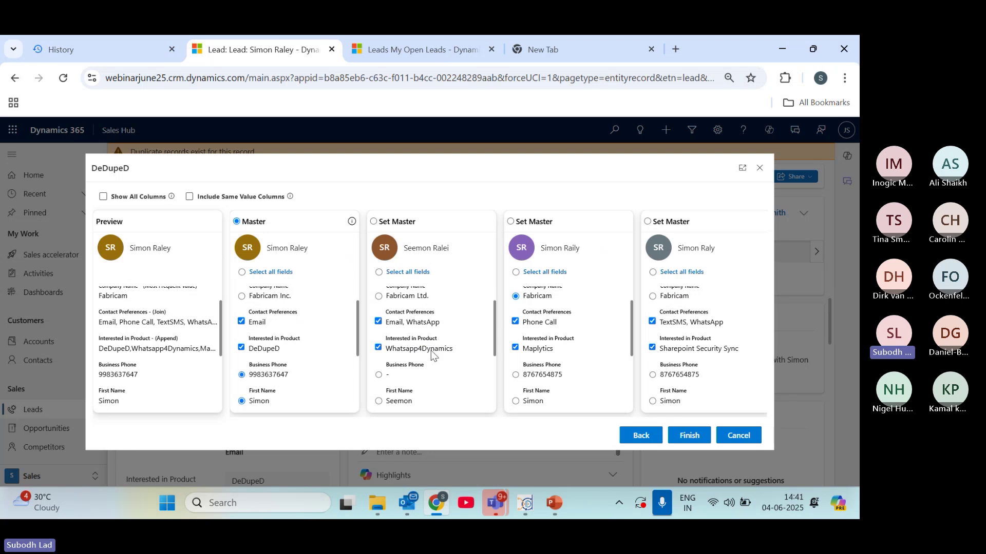
left_click(241, 348)
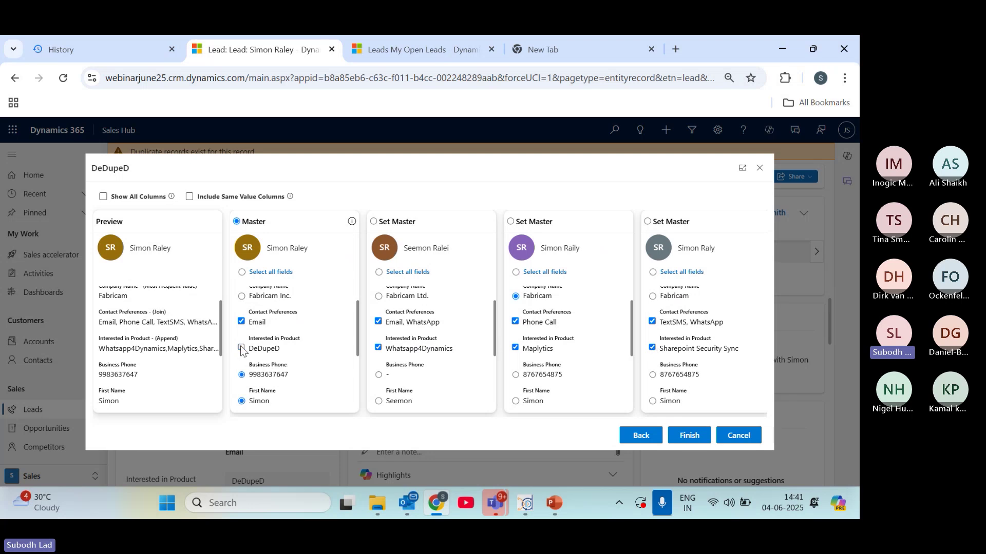
left_click(242, 348)
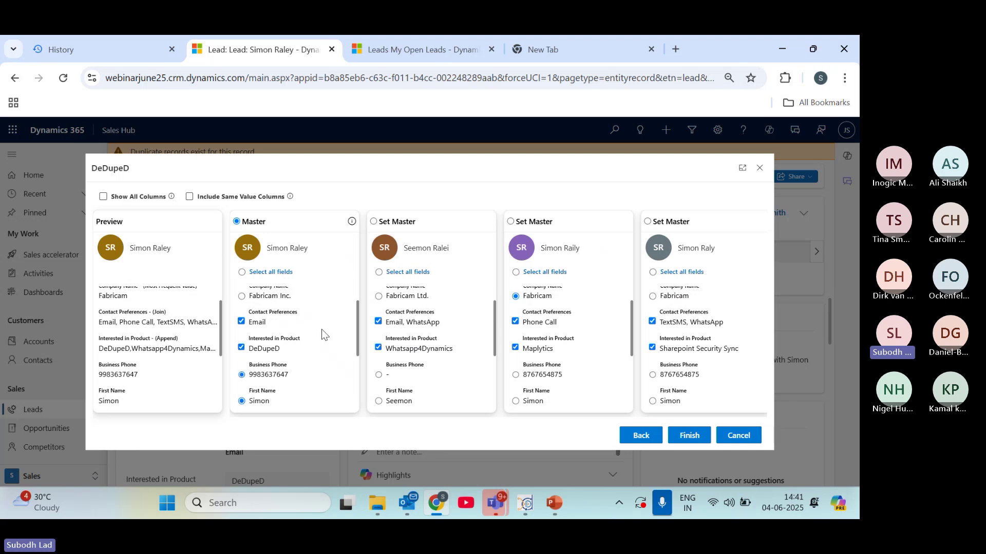
- Review the remaining preview fields, finish merging the duplicates into the master lead and approve the confirmation
left_click_drag(217, 340, 216, 373)
scroll(215, 373, "up", 2)
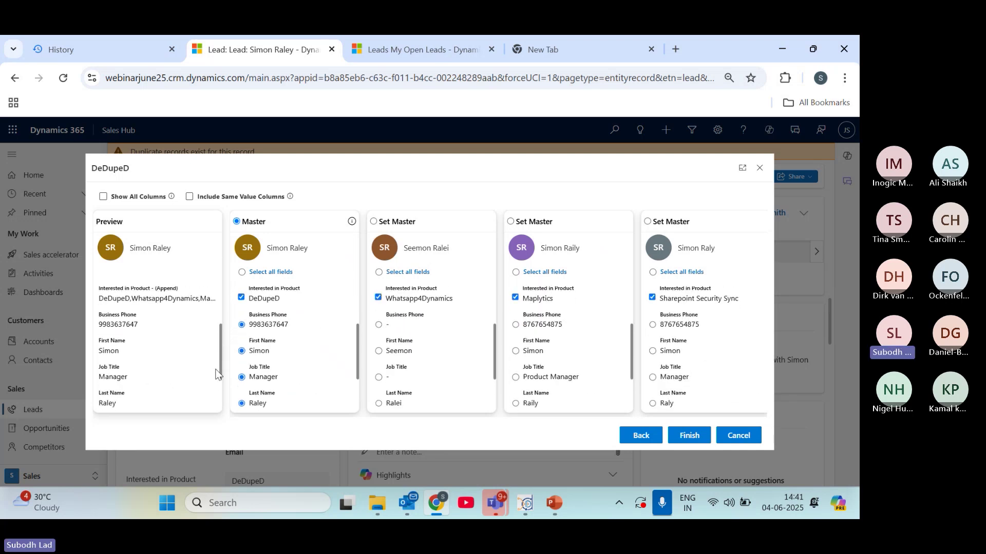
scroll(225, 354, "up", 1)
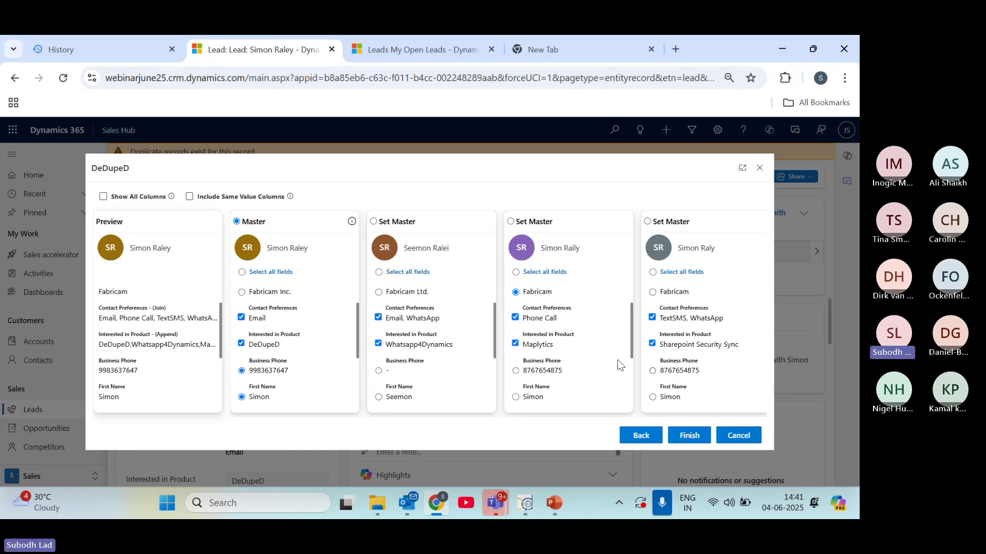
left_click(699, 443)
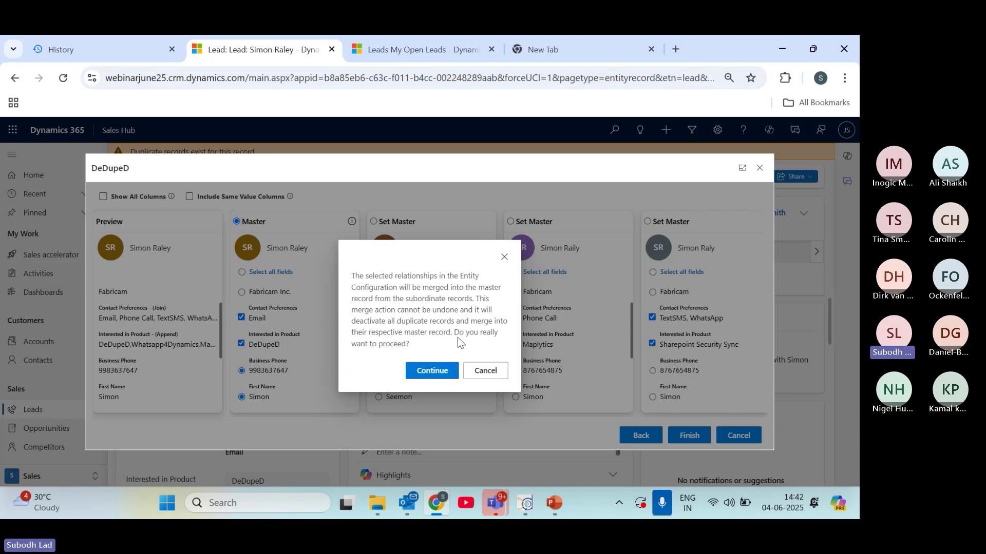
left_click(450, 377)
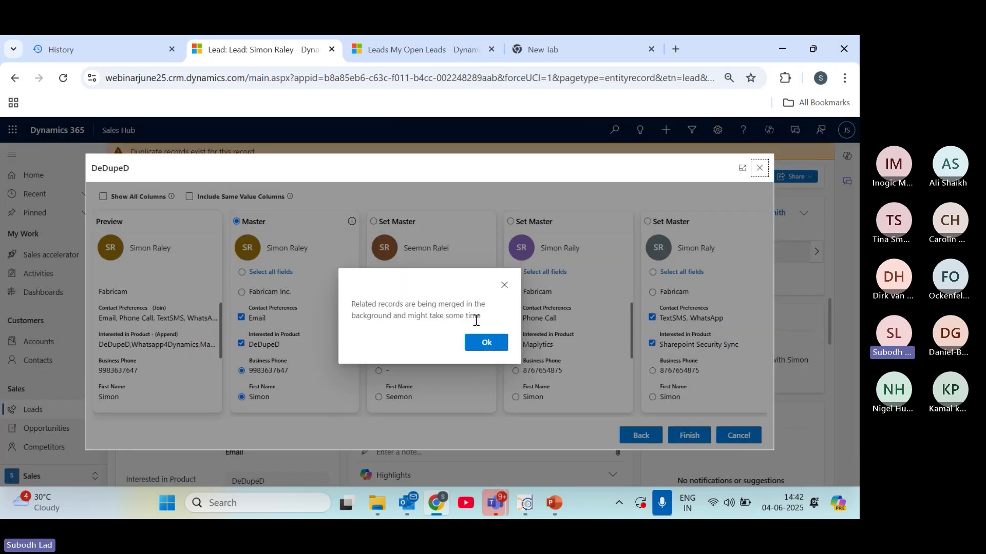
left_click(487, 343)
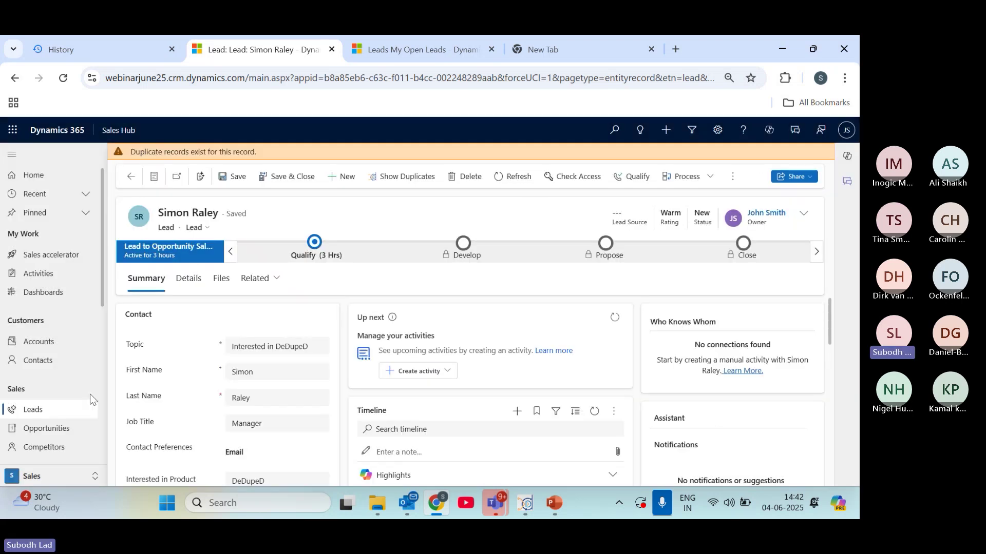
- Open the lead with the topic "Want to buy Sharepoint Security Sync" to check its merge notifications, and return to the leads list
left_click(76, 414)
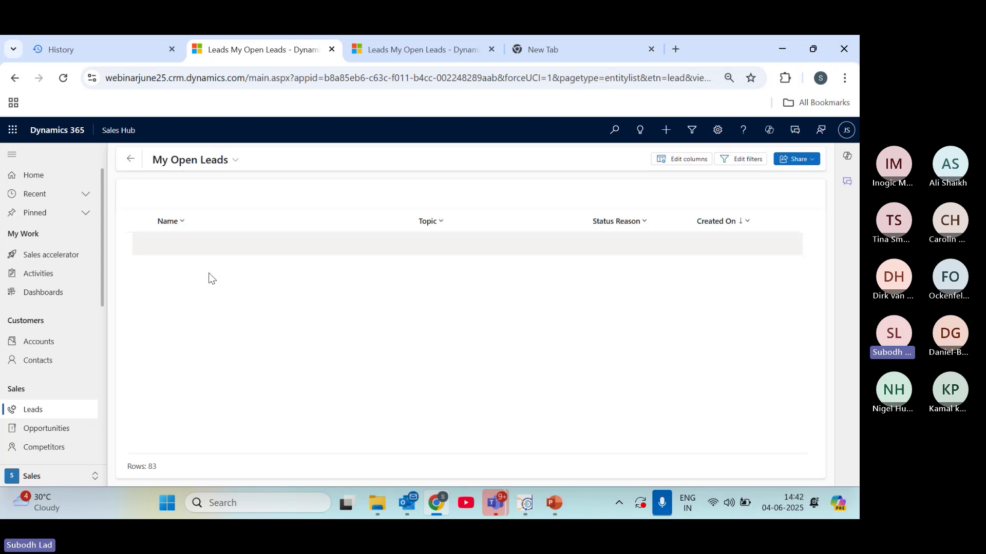
double_click(254, 248)
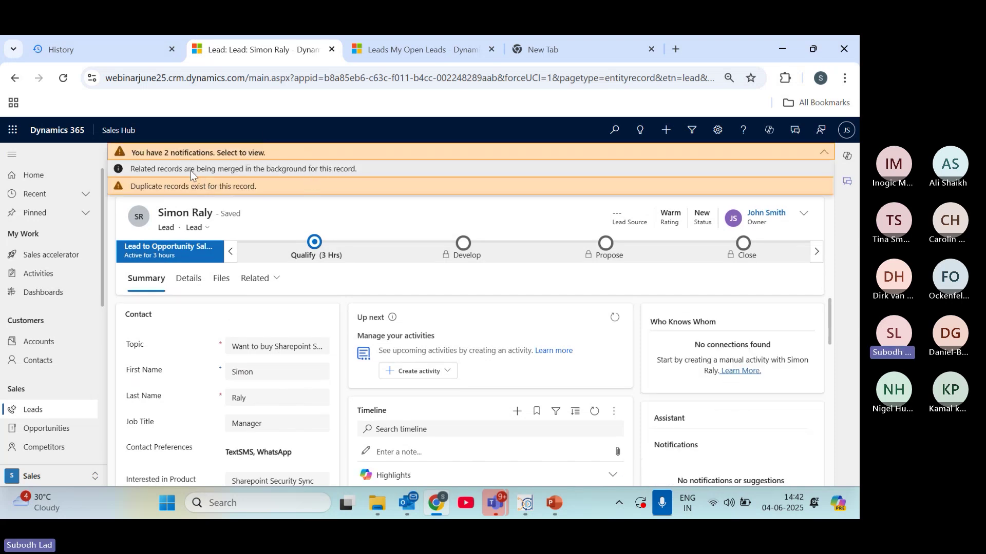
left_click(88, 409)
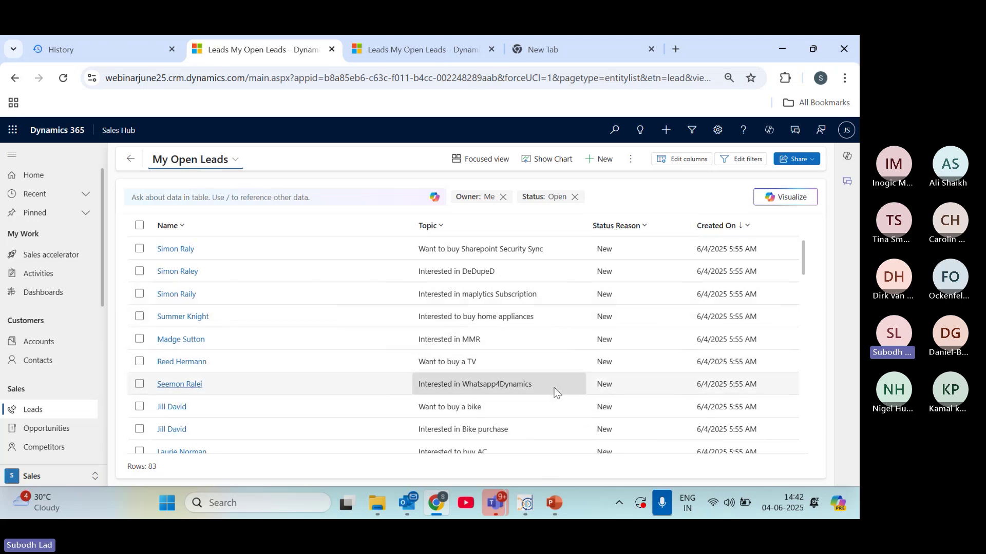
- Switch to the DeDupeD desktop app and choose the Lead table with the My Open Leads view
mouse_move(526, 496)
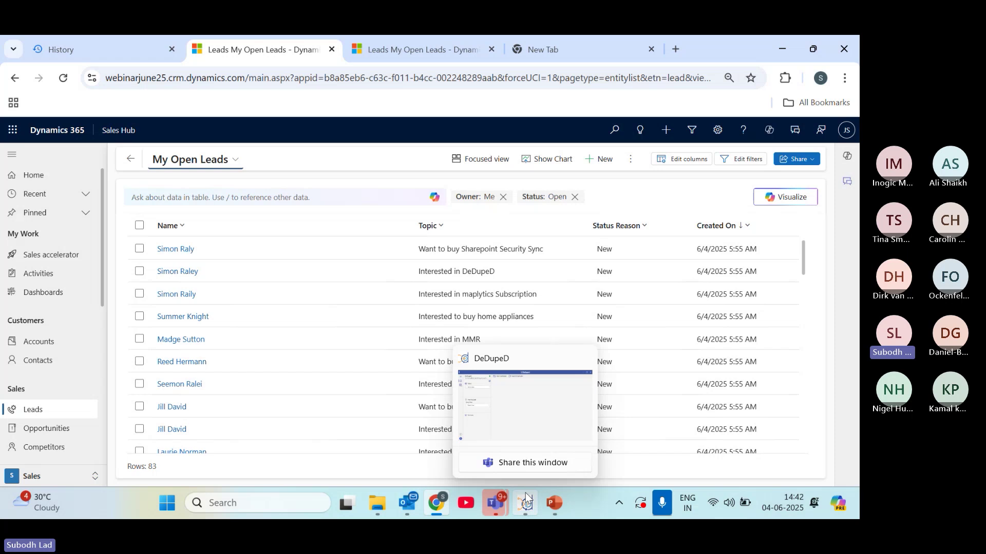
left_click(525, 494)
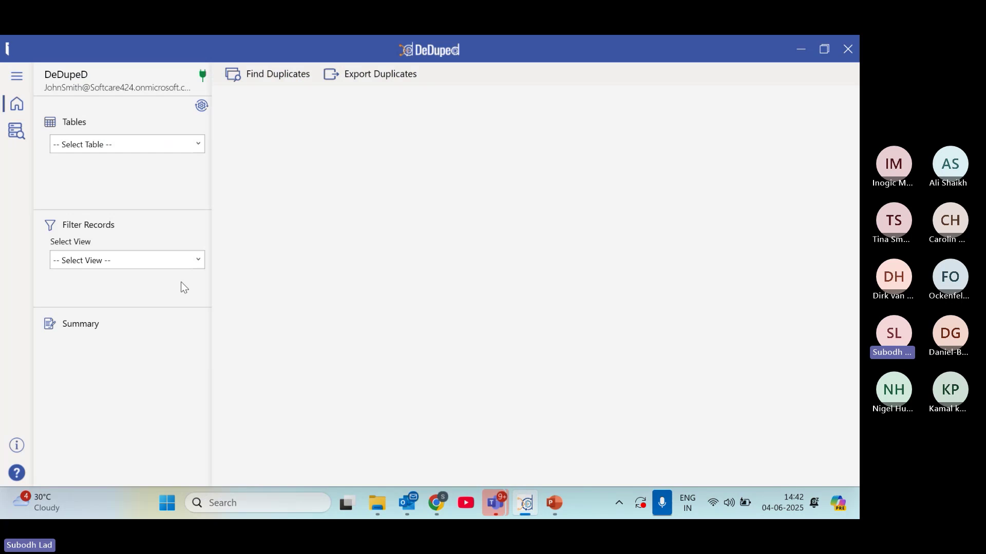
left_click(199, 145)
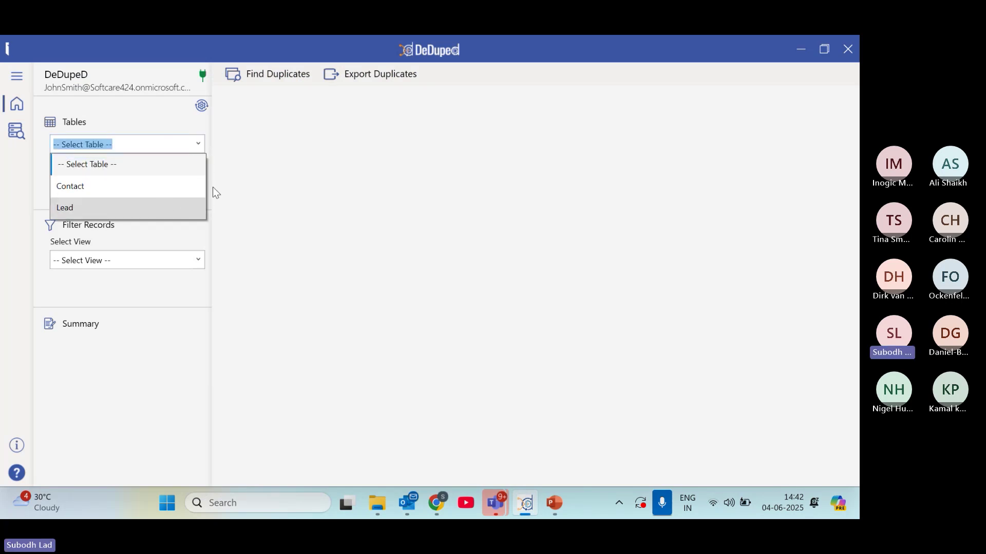
key("Return")
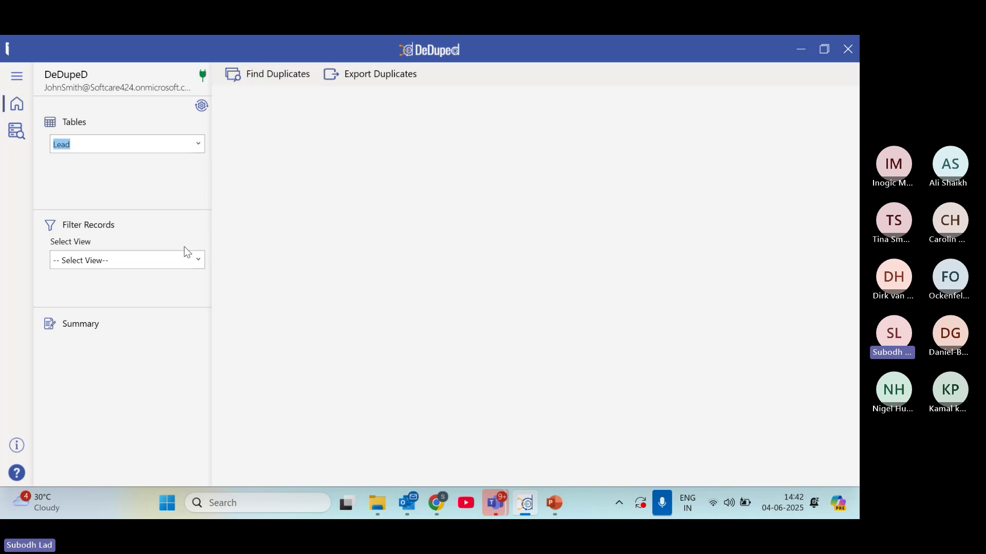
left_click(201, 266)
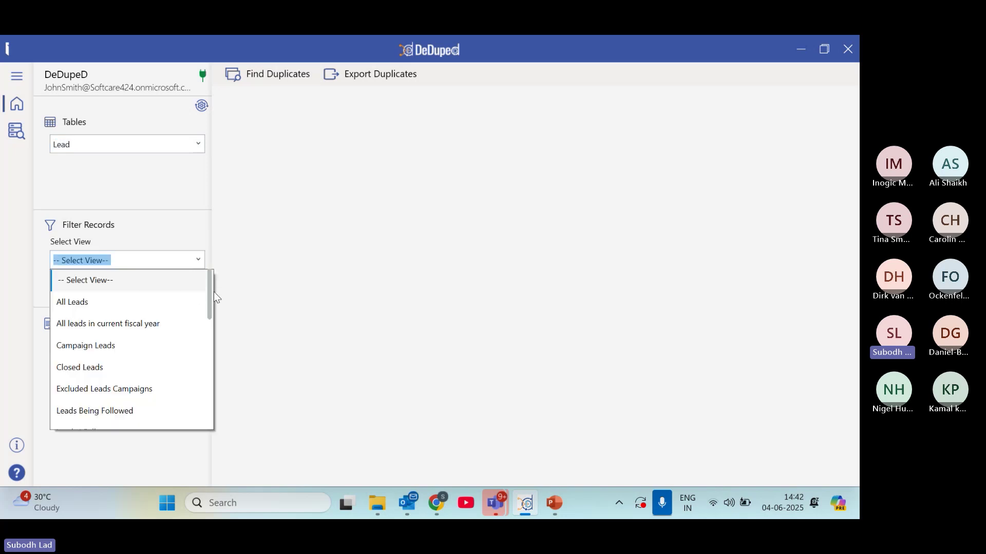
left_click_drag(210, 291, 214, 426)
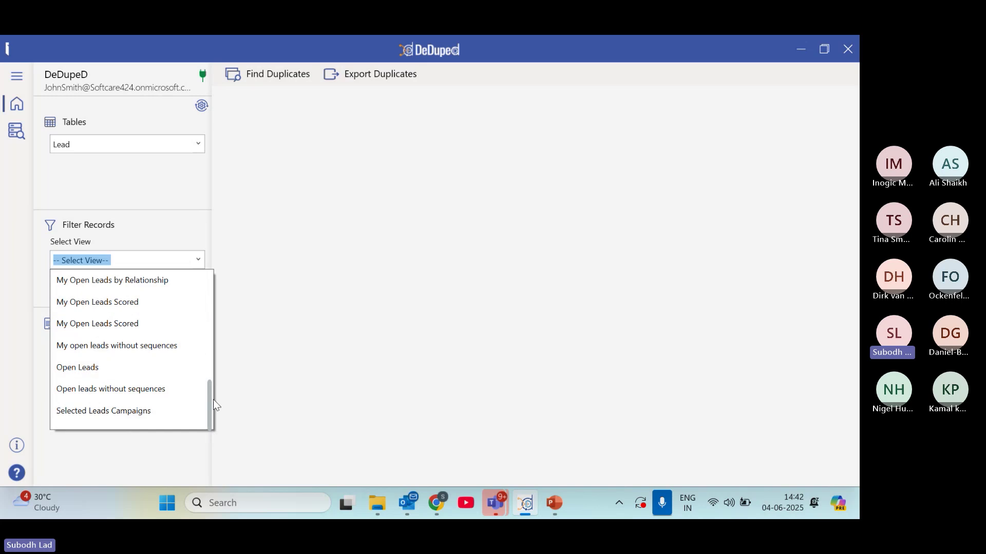
scroll(210, 388, "up", 2)
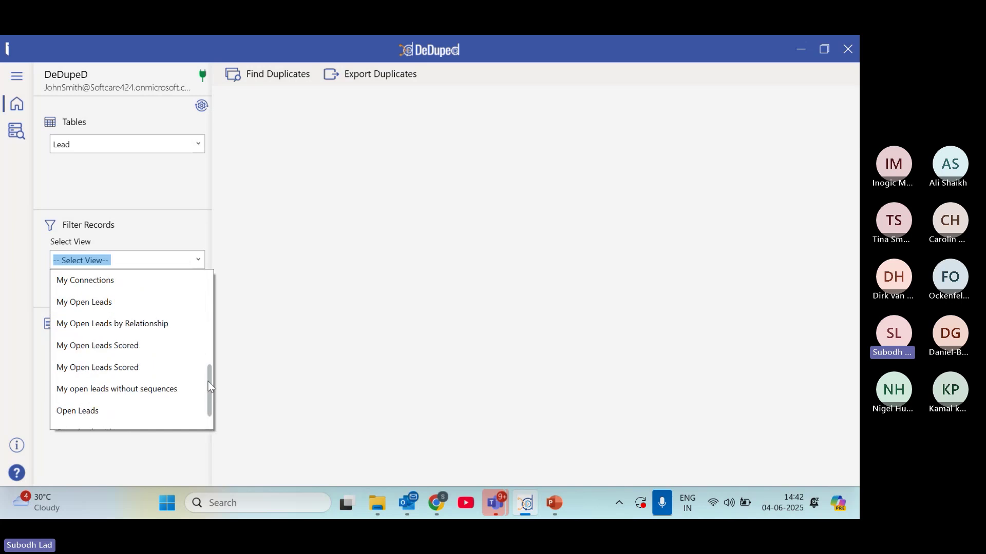
left_click(177, 302)
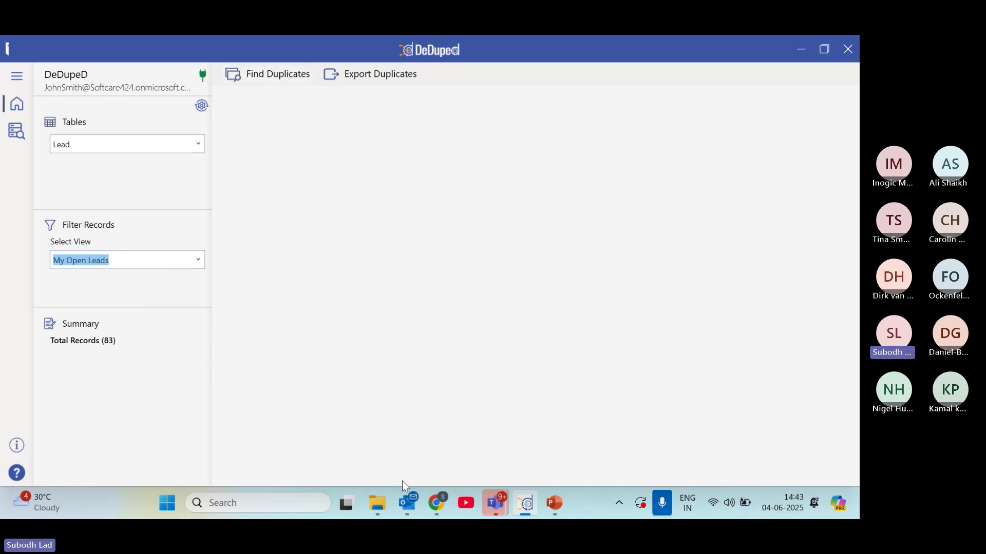
- Check the row count of My Open Leads in Dynamics 365 in Chrome, and return to the DeDupeD app
left_click(437, 503)
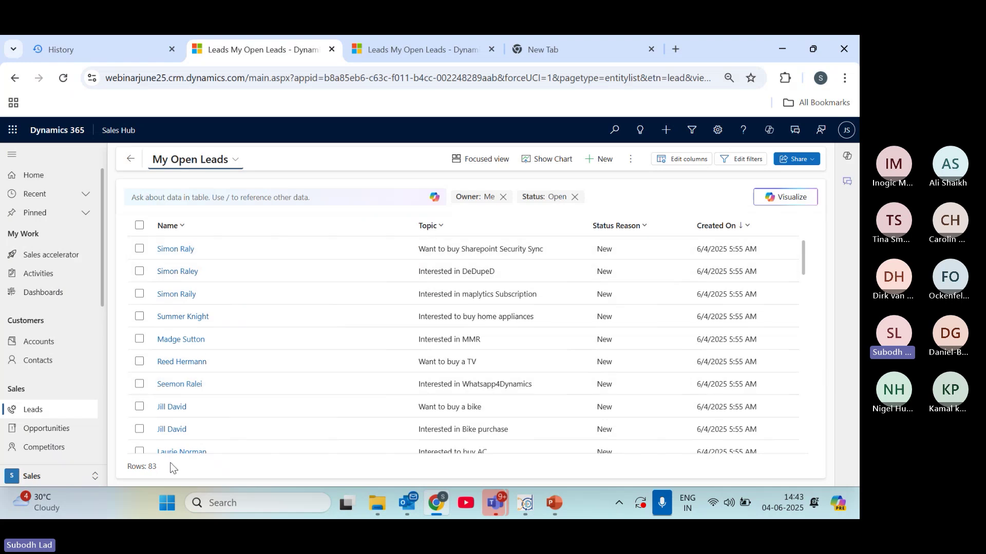
left_click_drag(171, 467, 136, 467)
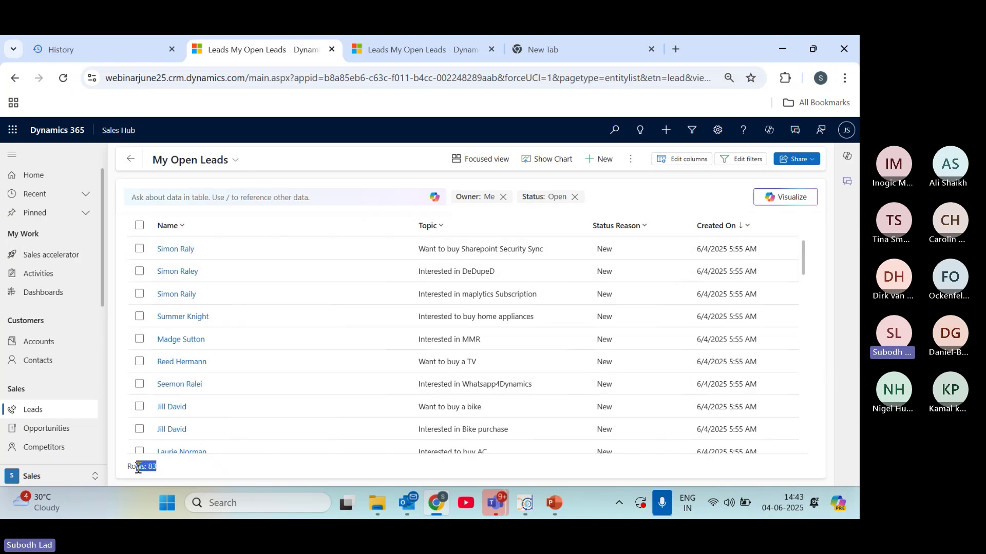
left_click(525, 504)
- Find duplicates in the My Open Leads view and select the first and third duplicate lead groups for merging
left_click(275, 83)
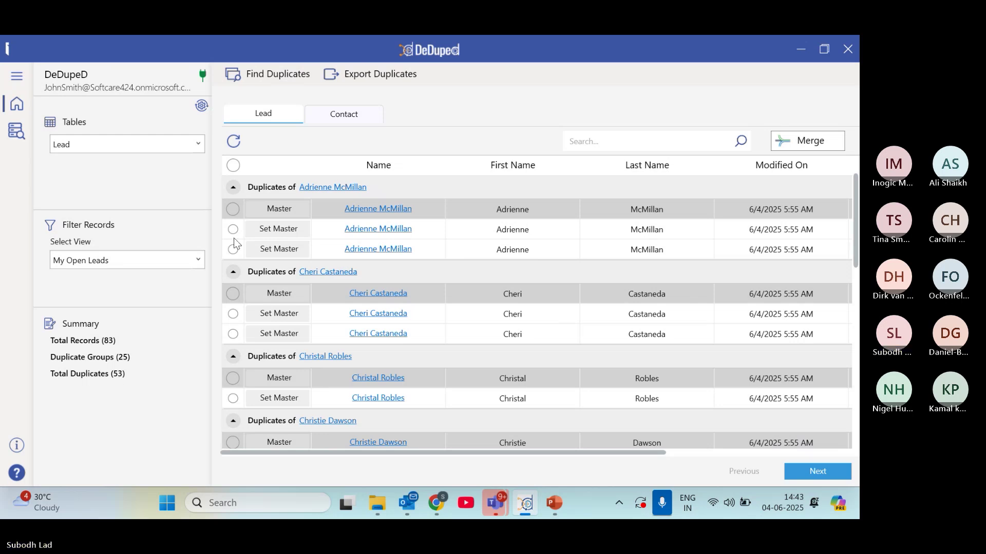
left_click(233, 209)
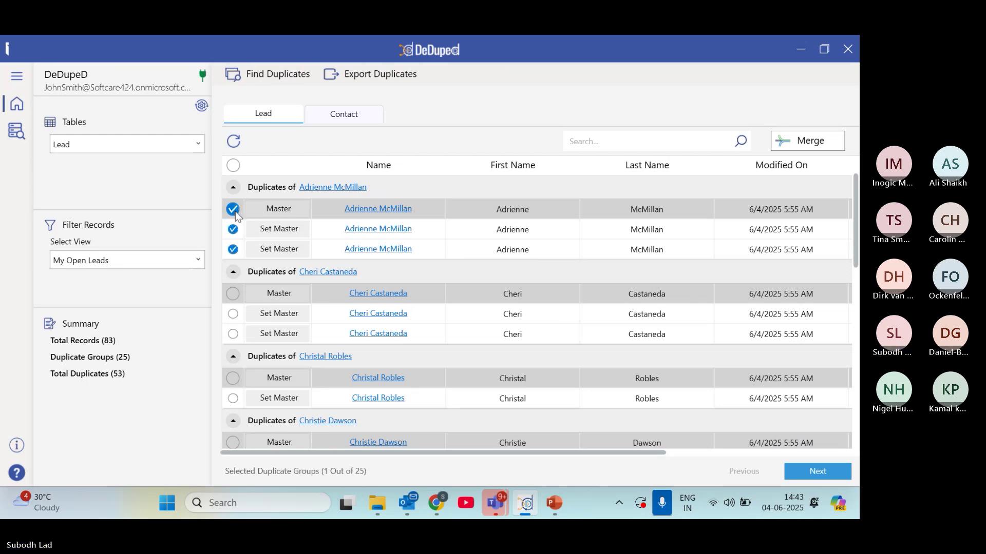
left_click(234, 378)
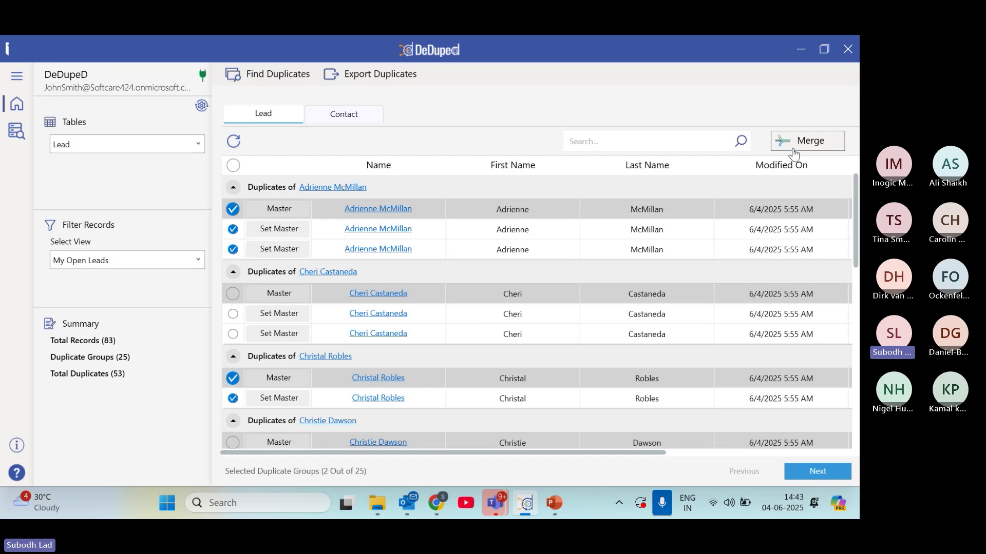
- Deselect the first duplicate lead group, and toggle the selection of all duplicate groups on and off
left_click(233, 210)
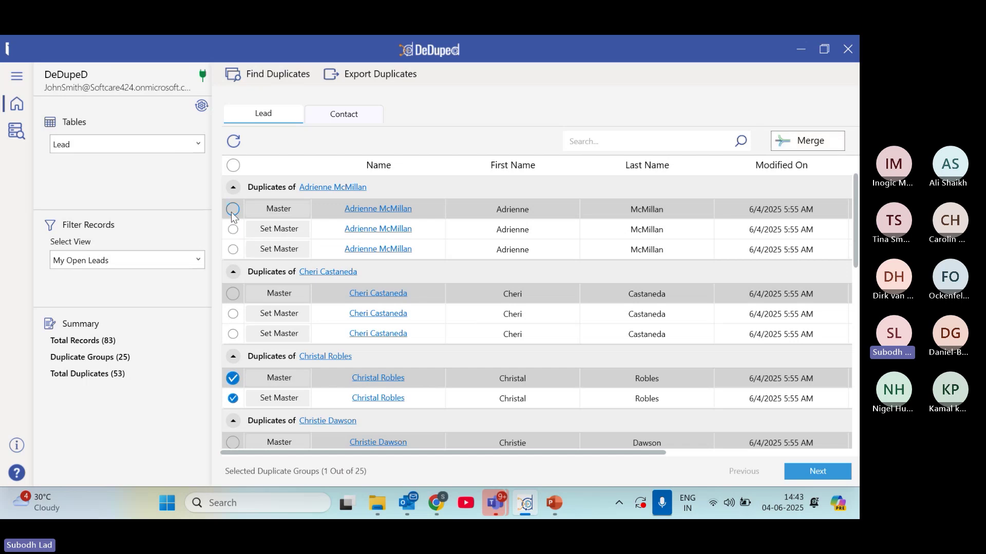
left_click(236, 166)
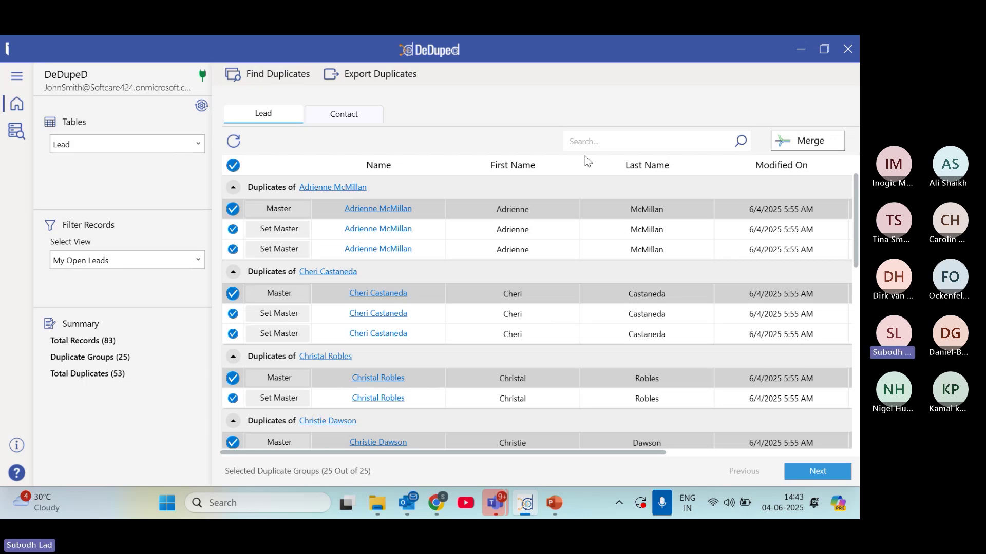
left_click(236, 167)
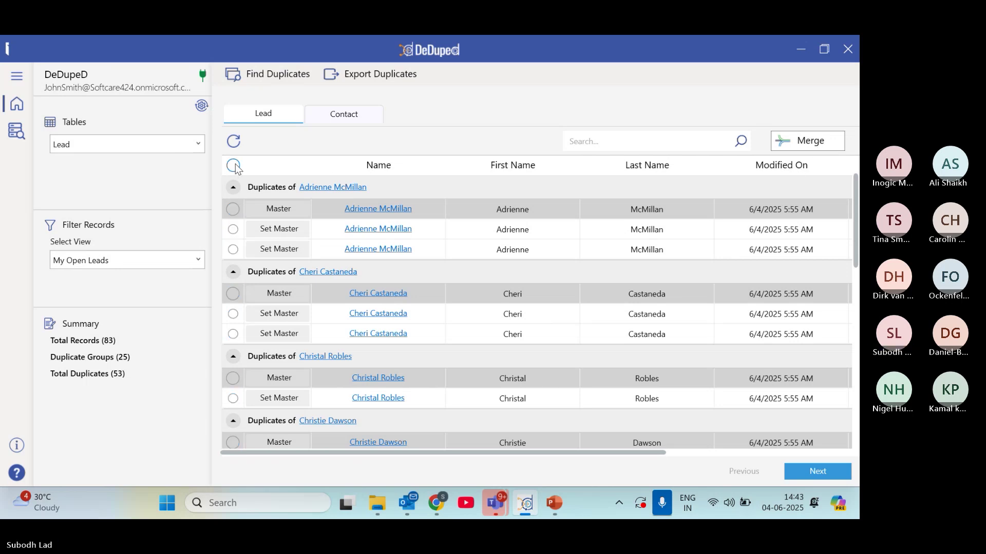
- Search the duplicate groups by a lead's first name, and clear the search to browse the full list
left_click(727, 139)
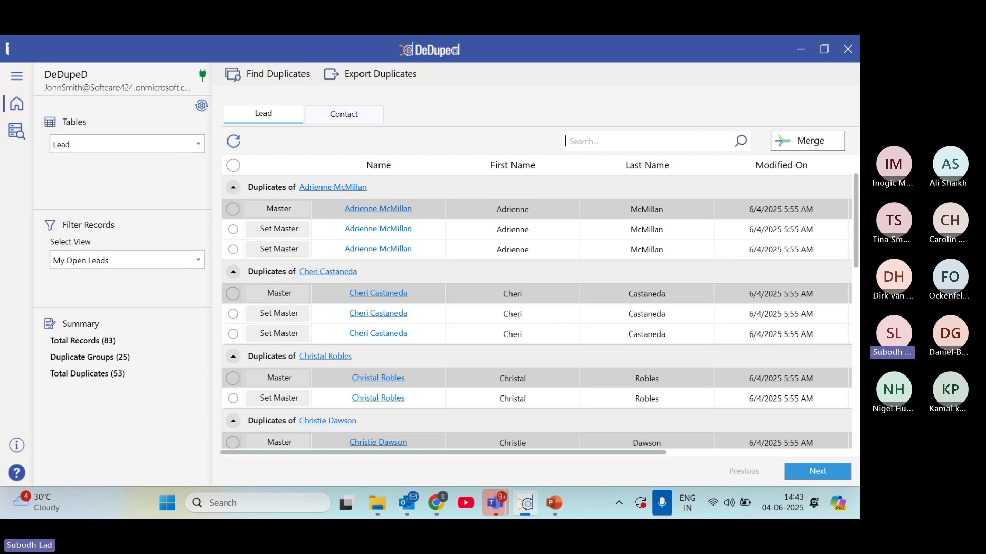
type("christie")
left_click(740, 141)
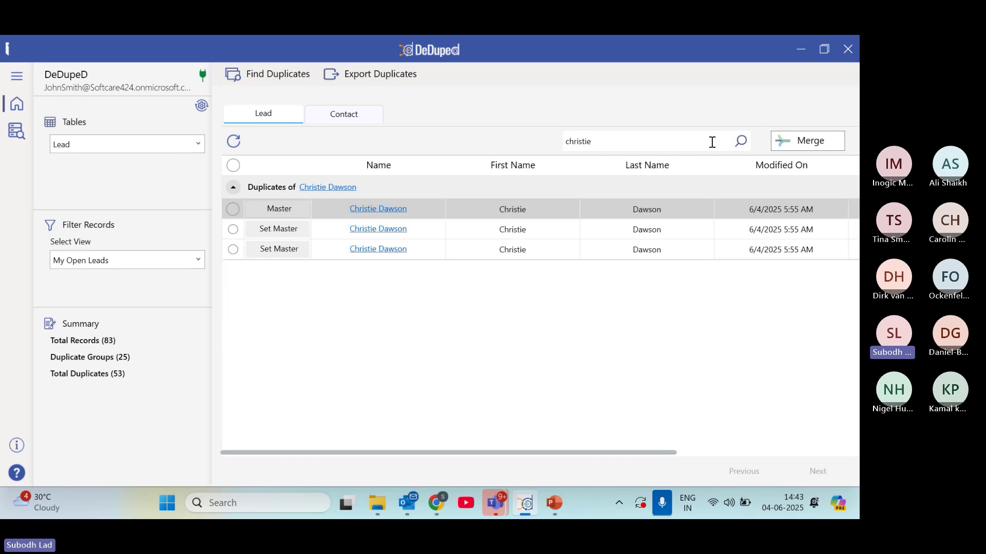
double_click(698, 143)
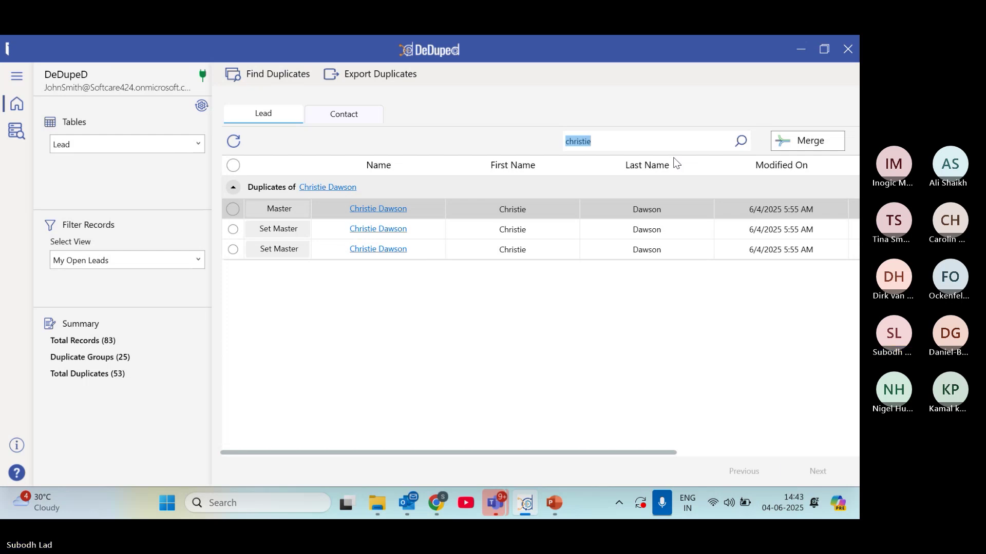
key("BackSpace")
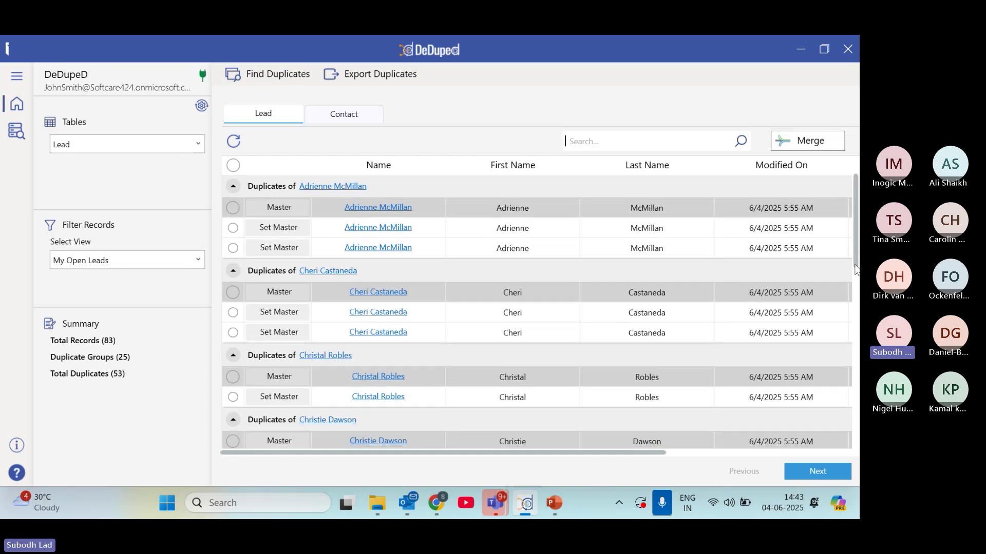
scroll(855, 273, "down", 1)
left_click_drag(856, 272, 856, 297)
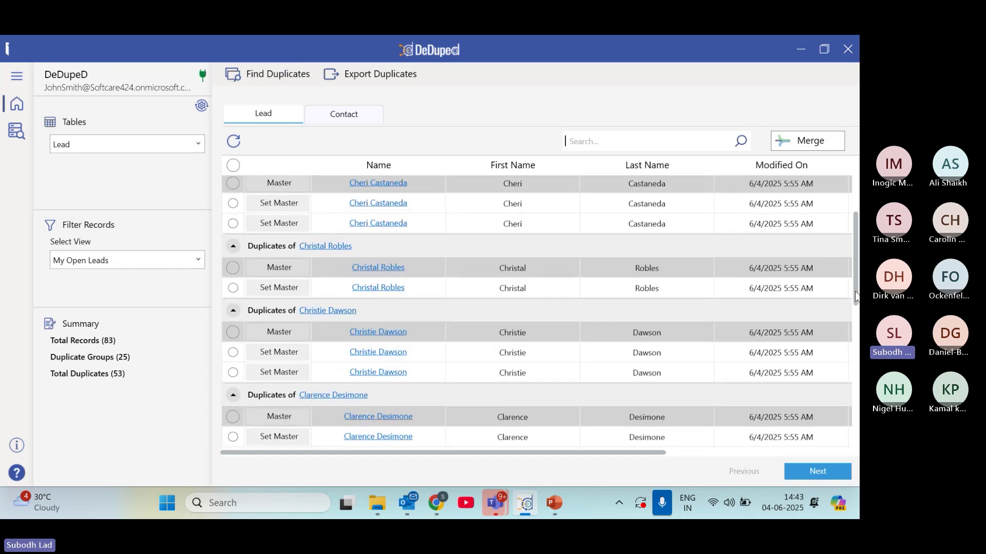
left_click_drag(856, 296, 856, 232)
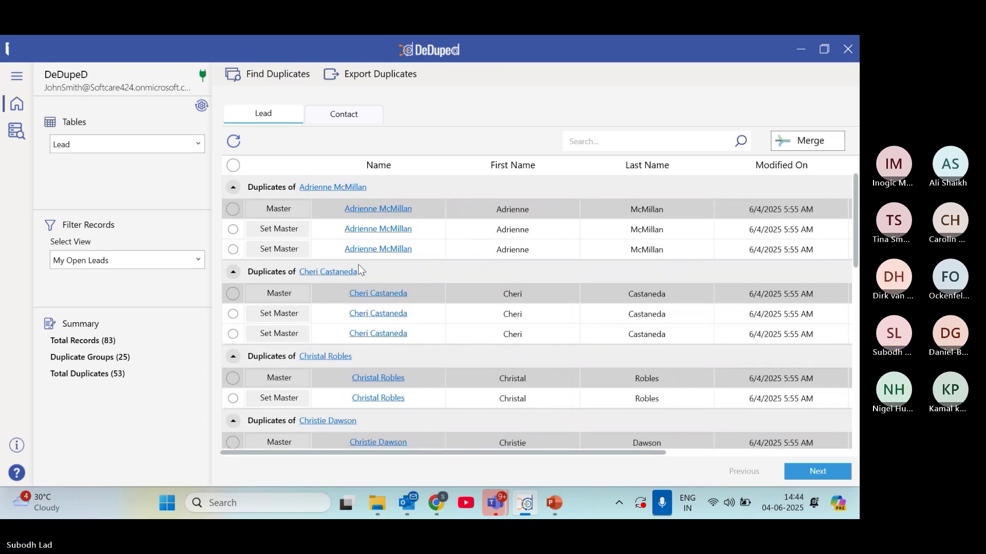
- Select all duplicate lead groups and merge them, confirming the operation
left_click(233, 165)
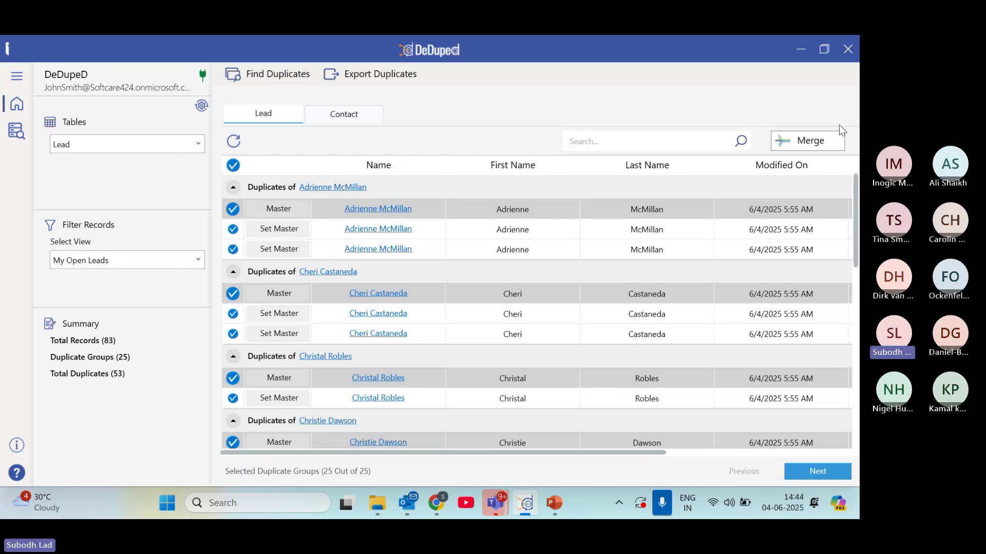
left_click(821, 143)
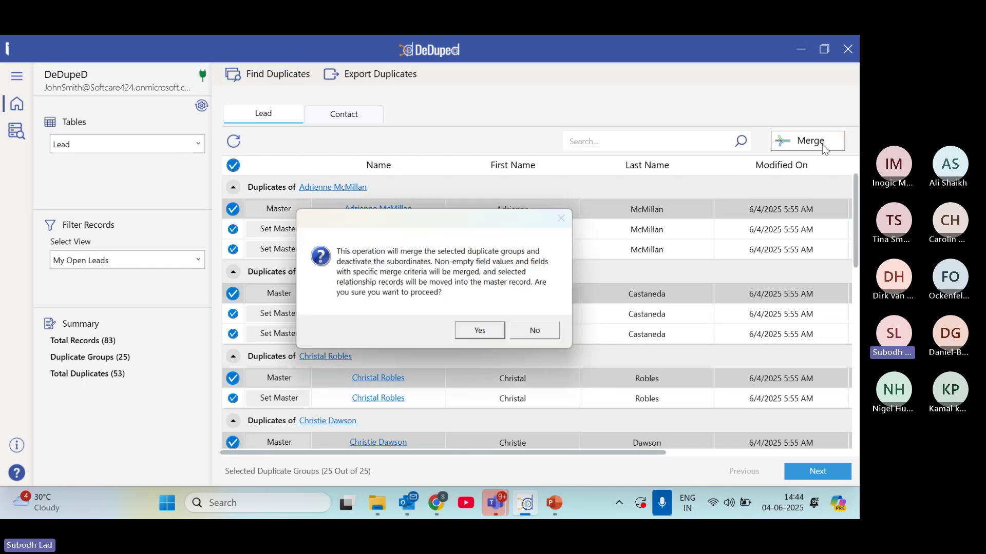
left_click(481, 332)
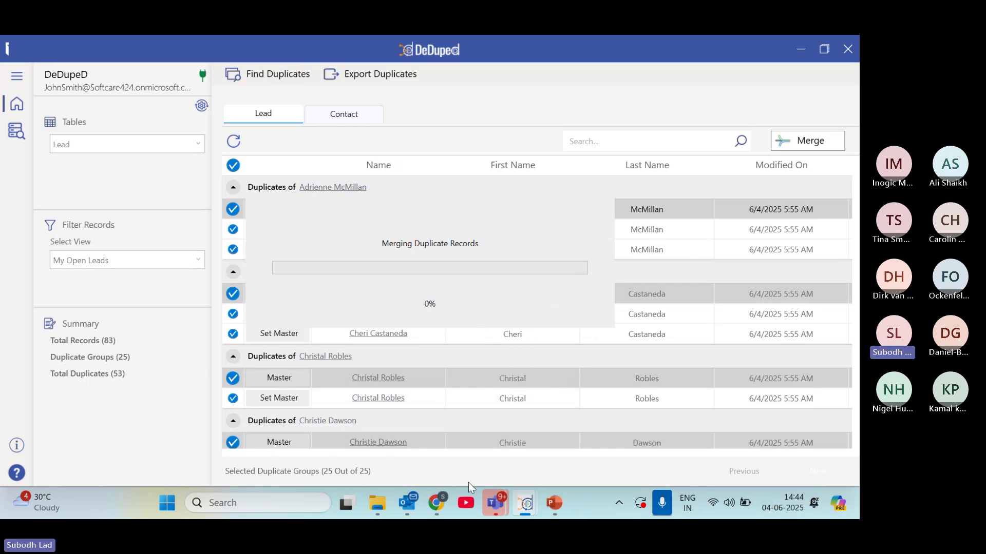
- Switch to Dynamics 365 in Chrome and open the lead entity configuration in the DeDupeD app
left_click(437, 502)
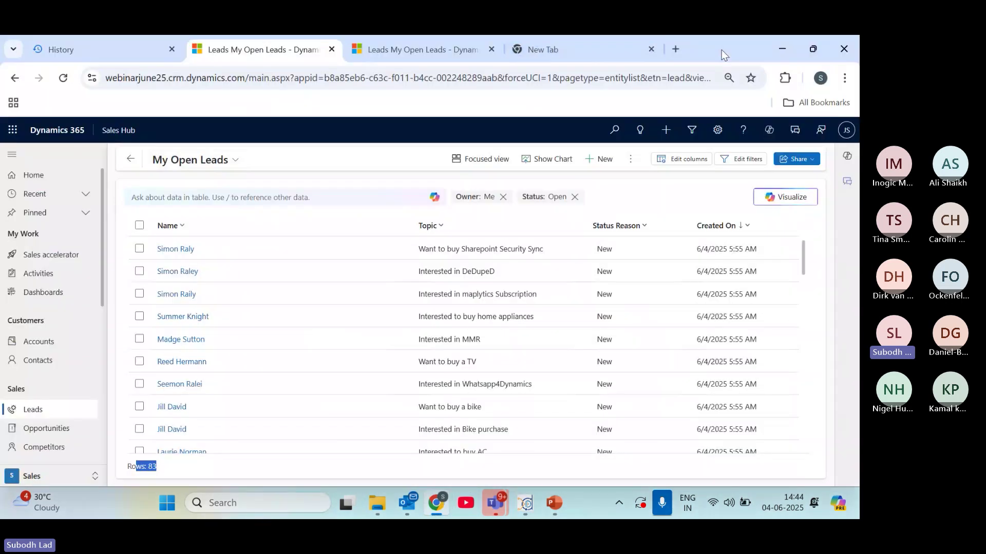
double_click(722, 50)
left_click_drag(712, 70, 702, 90)
left_click(634, 84)
left_click(794, 84)
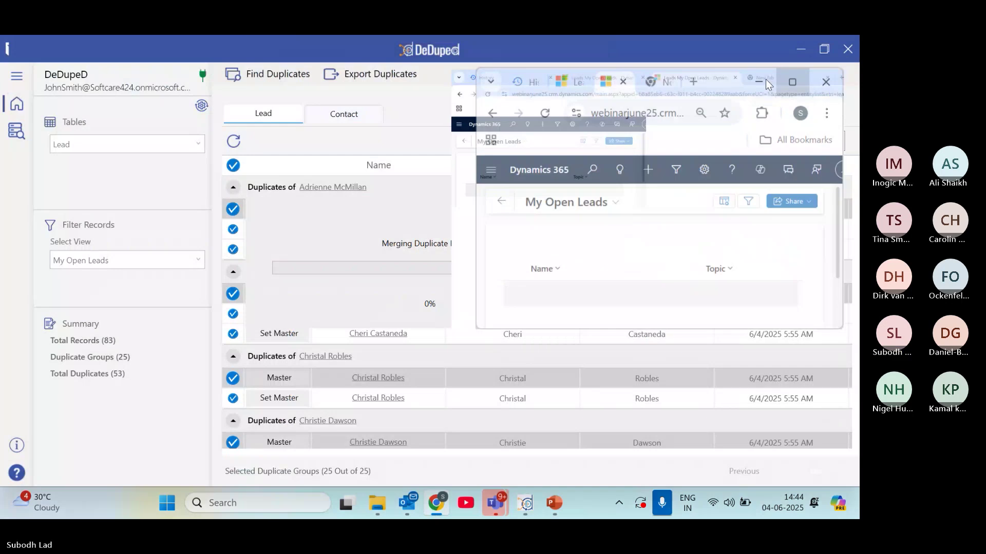
left_click(118, 131)
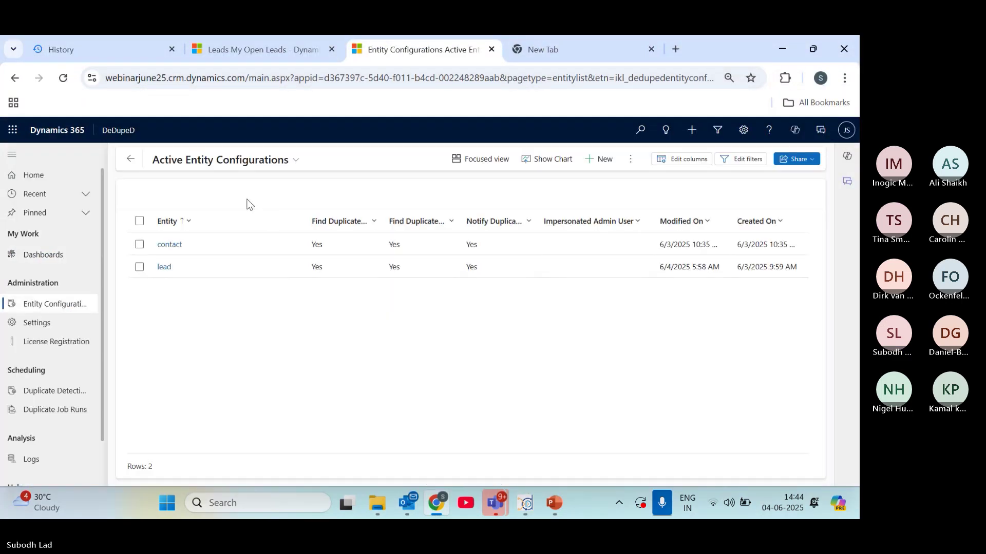
left_click(164, 267)
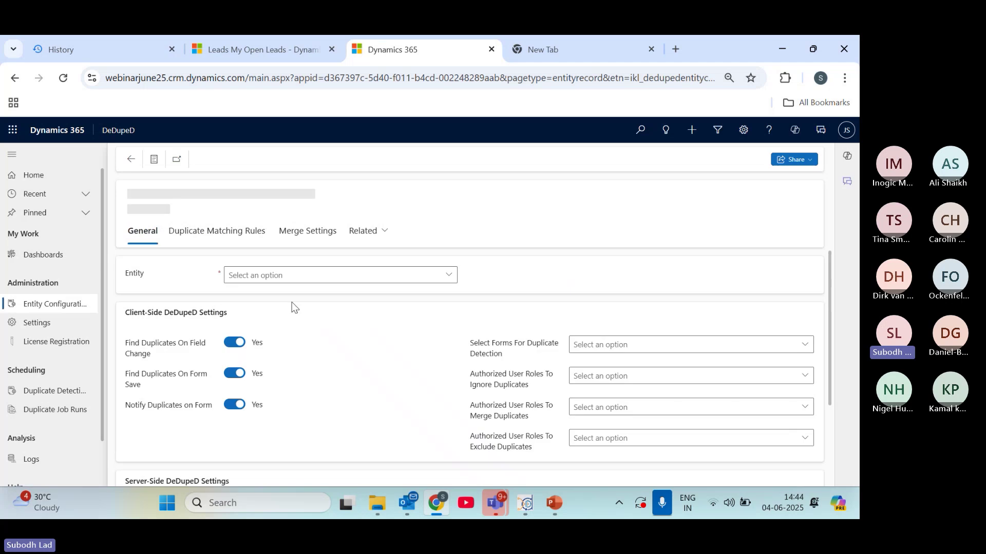
mouse_move(832, 303)
left_mouse_down()
mouse_move(830, 385)
mouse_move(831, 303)
left_mouse_up()
- Examine the matching conditions of the Lead to Lead duplicate matching rule, and return to the lead configuration
left_click(264, 245)
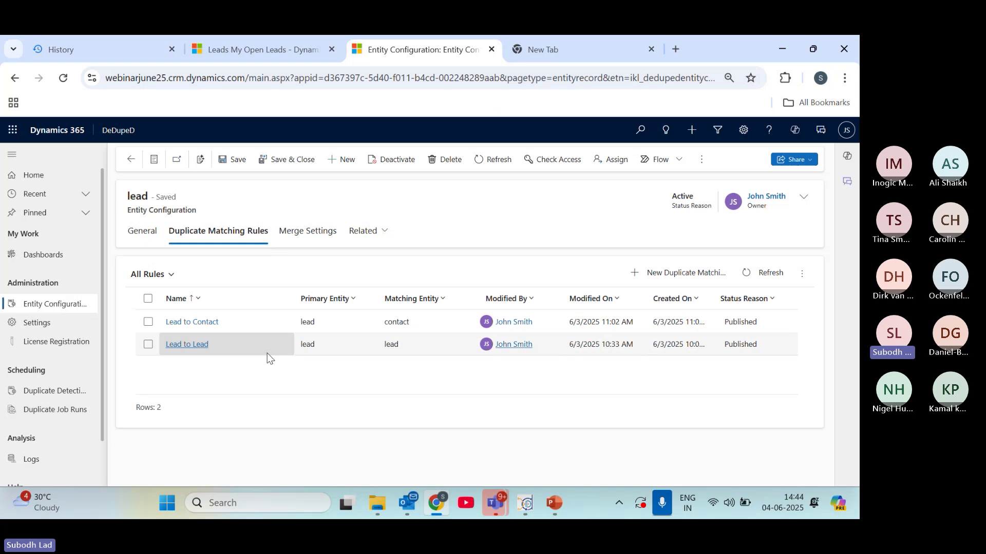
left_click(290, 239)
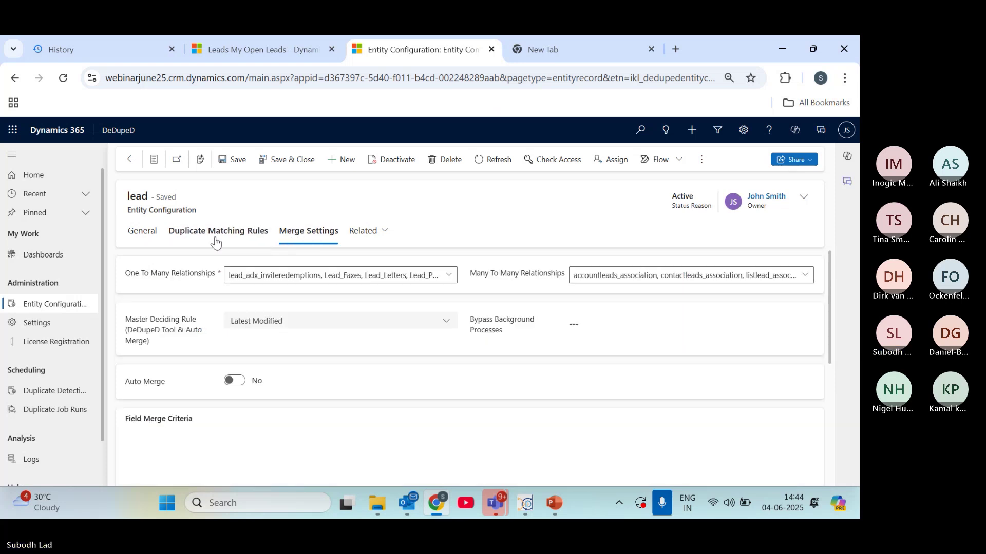
left_click(219, 231)
double_click(258, 344)
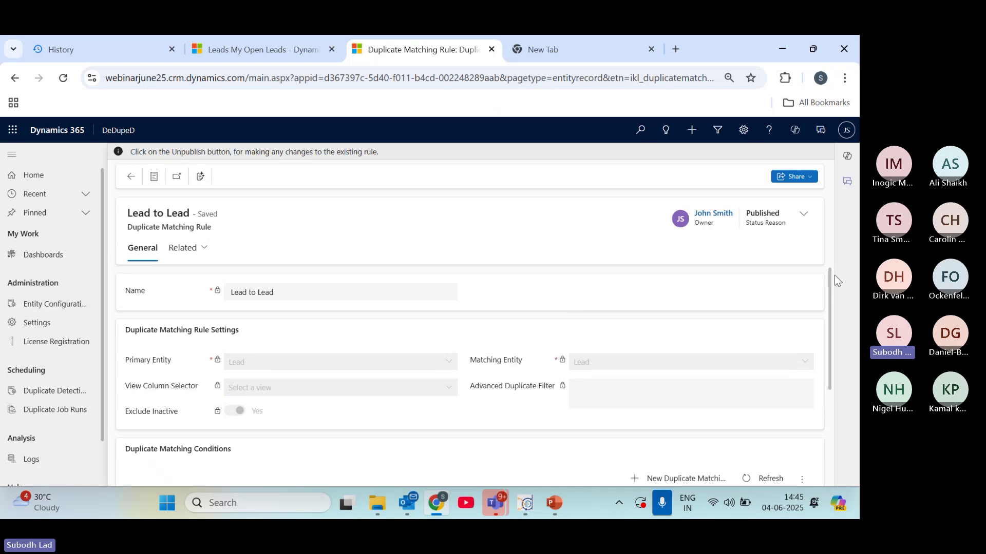
scroll(828, 300, "down", 2)
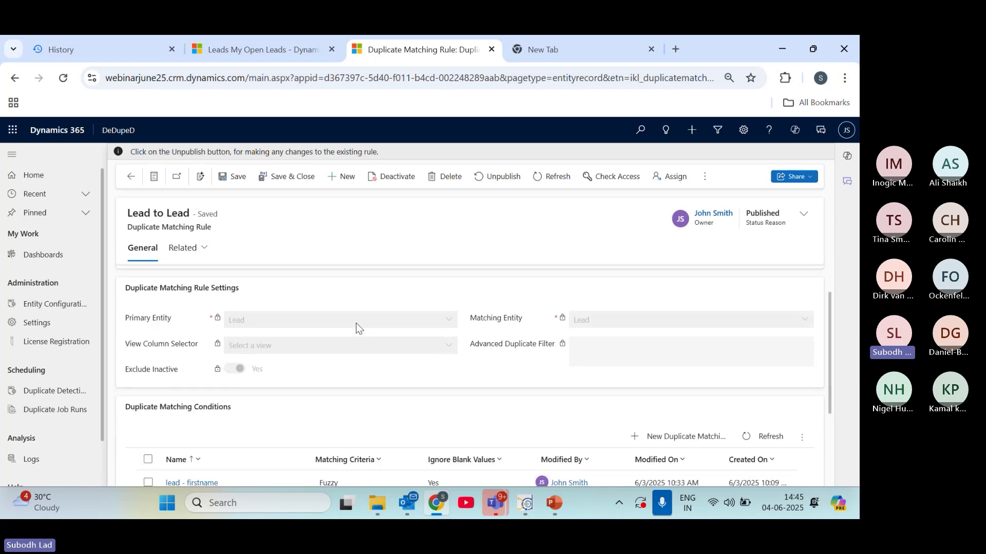
scroll(836, 347, "down", 5)
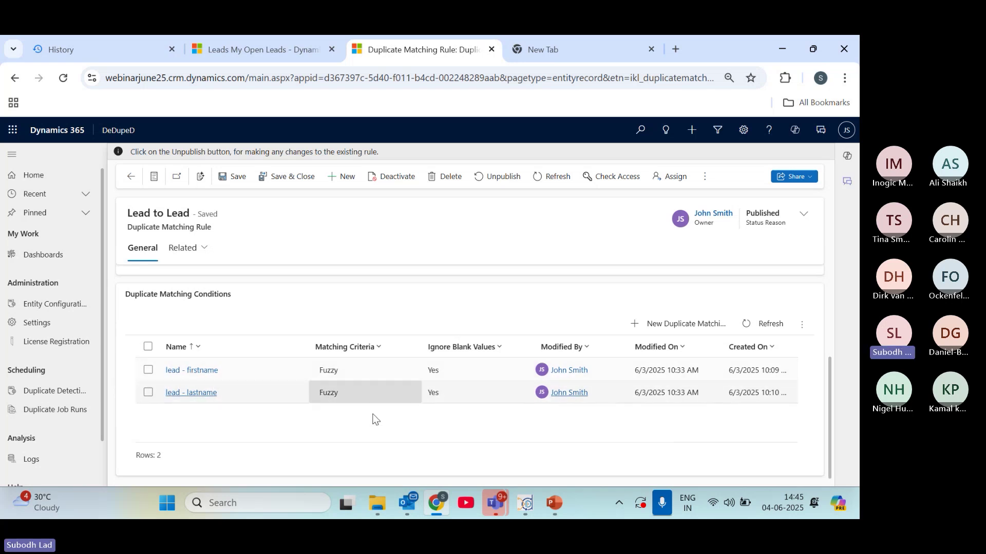
left_click(131, 176)
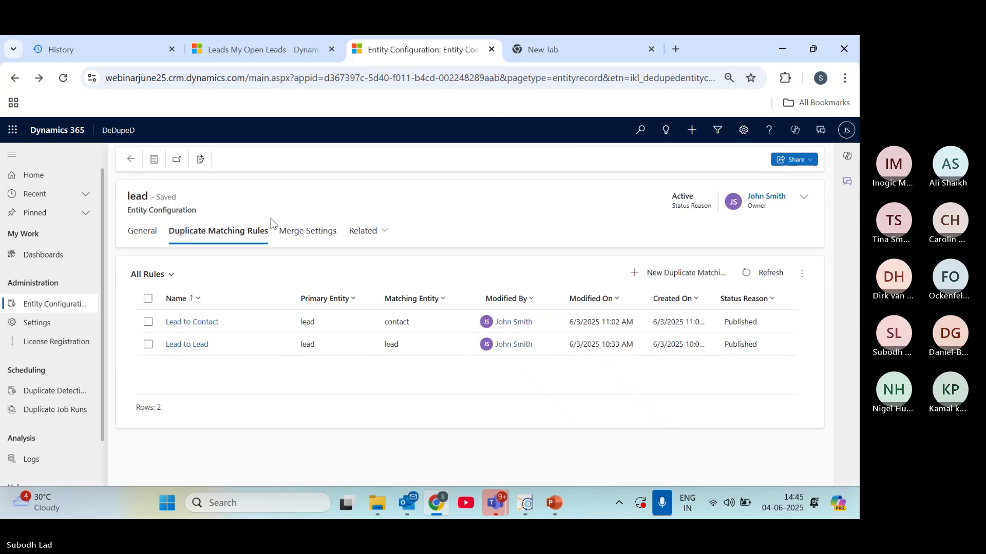
- Try Most Field Values and Most Activities as the Master Deciding Rule in the lead's merge settings
left_click(303, 231)
left_click_drag(198, 345, 123, 316)
left_click(216, 341)
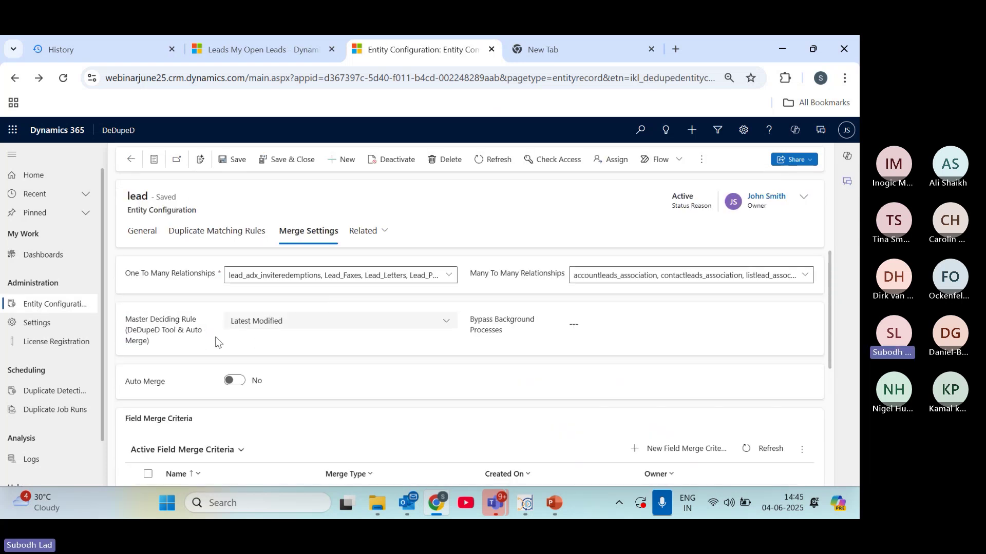
left_click(345, 321)
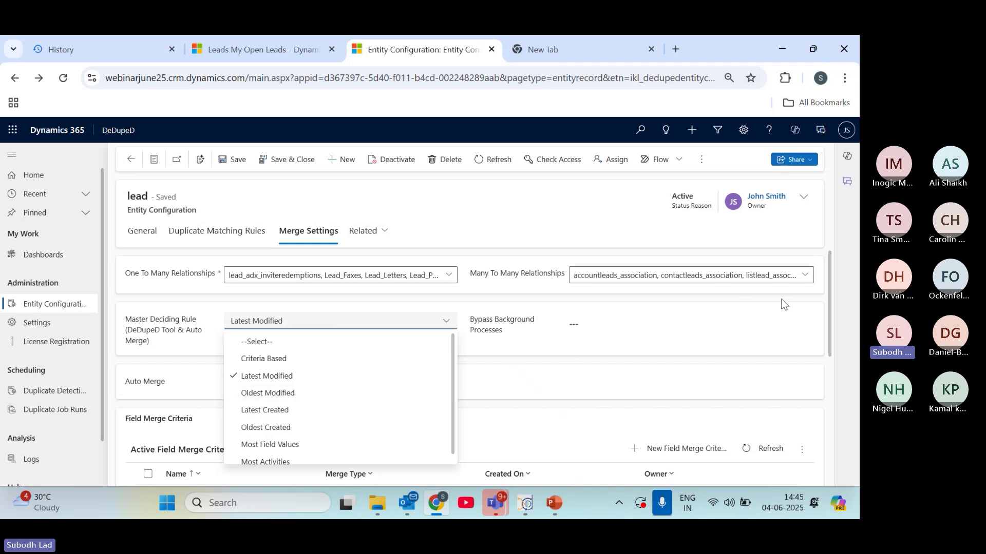
scroll(454, 368, "down", 1)
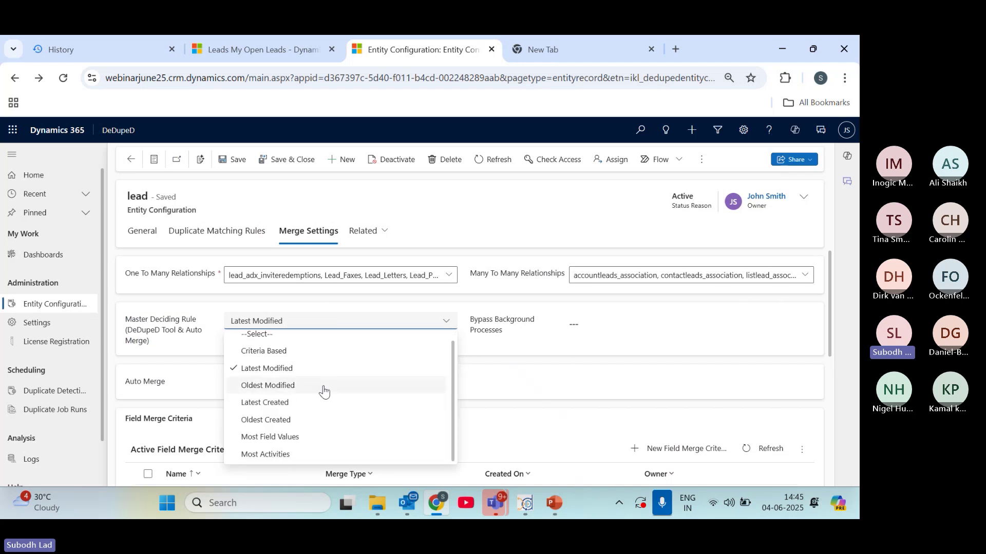
left_click(303, 437)
left_click(298, 323)
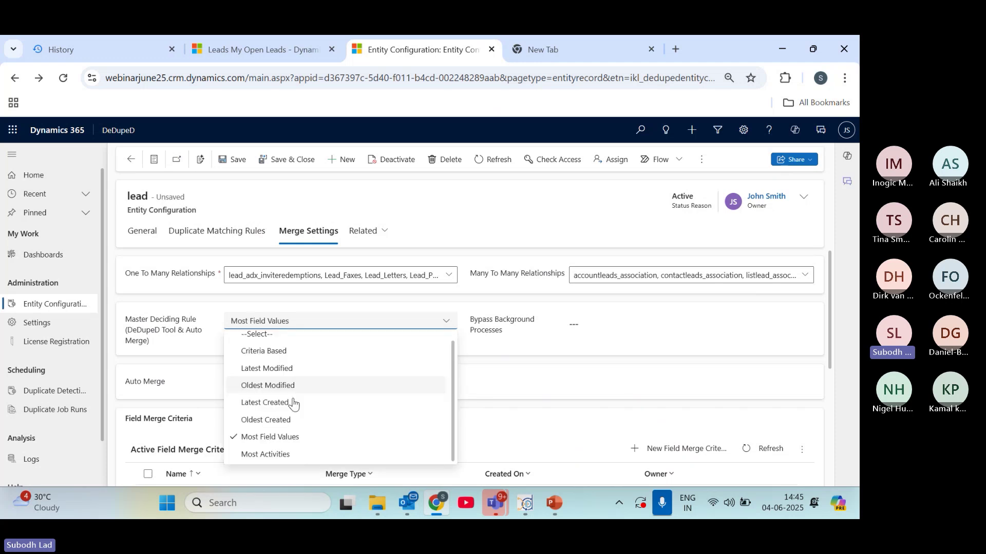
left_click(293, 455)
- Try the Criteria Based Master Deciding Rule with its Fetch XML field, and set the rule back to Latest Modified
left_click(341, 323)
left_click(328, 352)
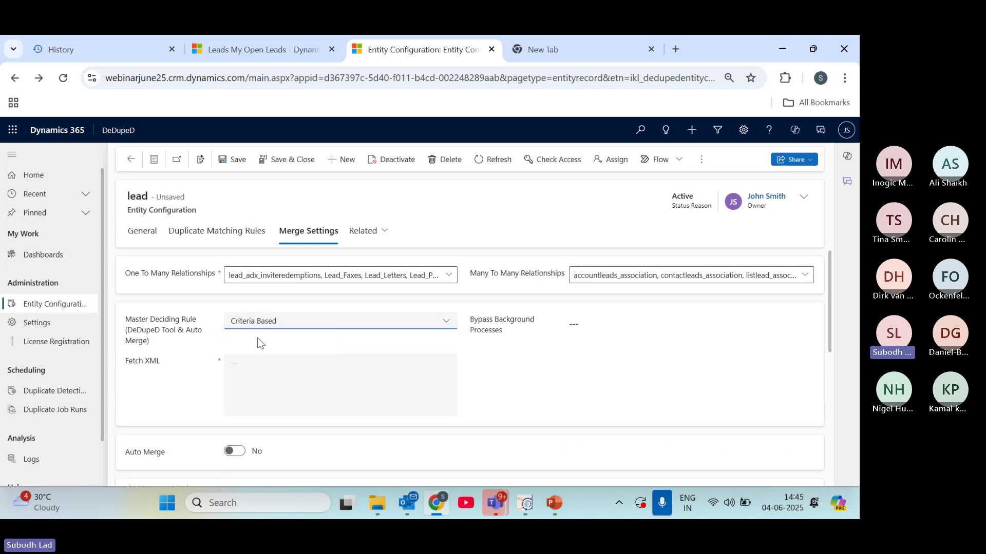
left_click(315, 367)
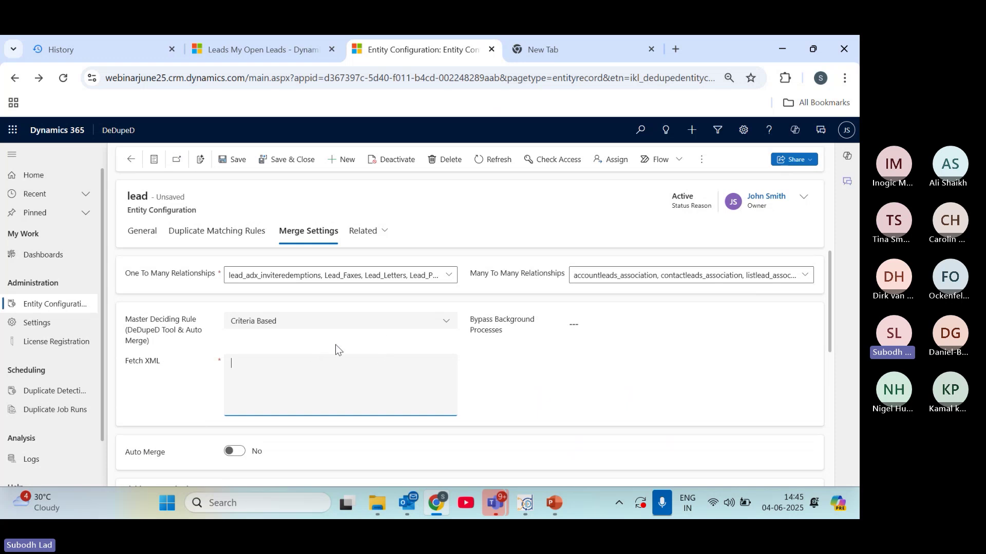
left_click(340, 323)
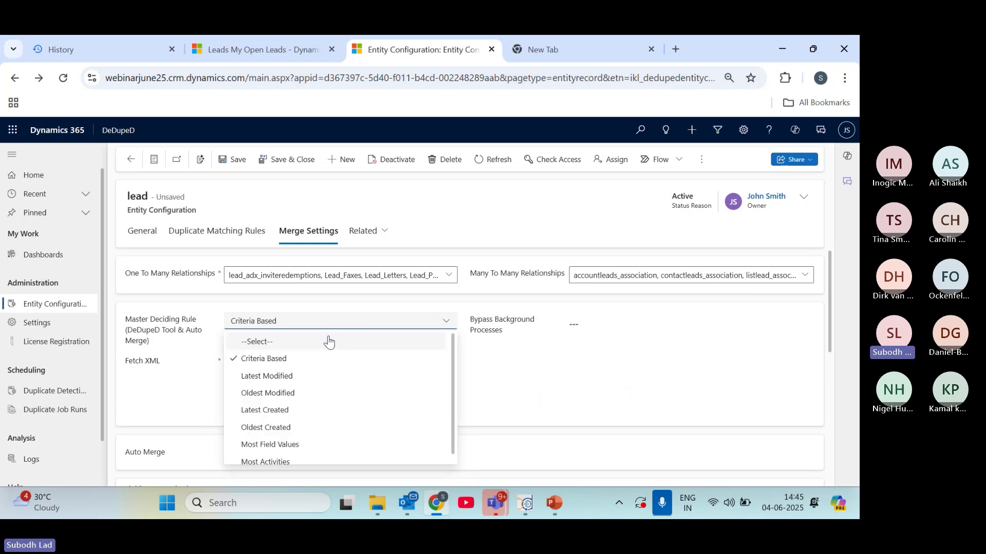
left_click(309, 376)
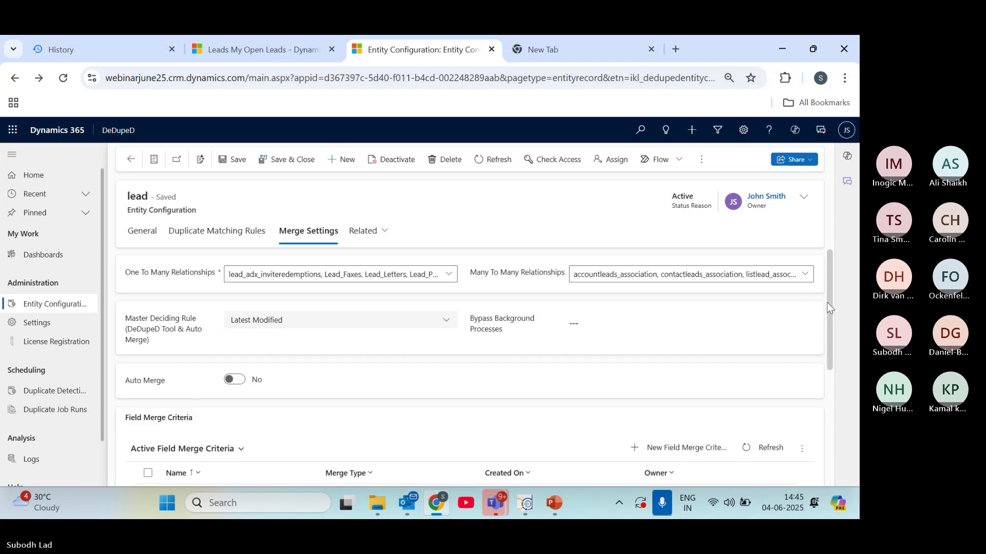
- Look over the rest of the lead's merge settings and go back to its general settings
scroll(832, 319, "down", 2)
scroll(437, 341, "up", 2)
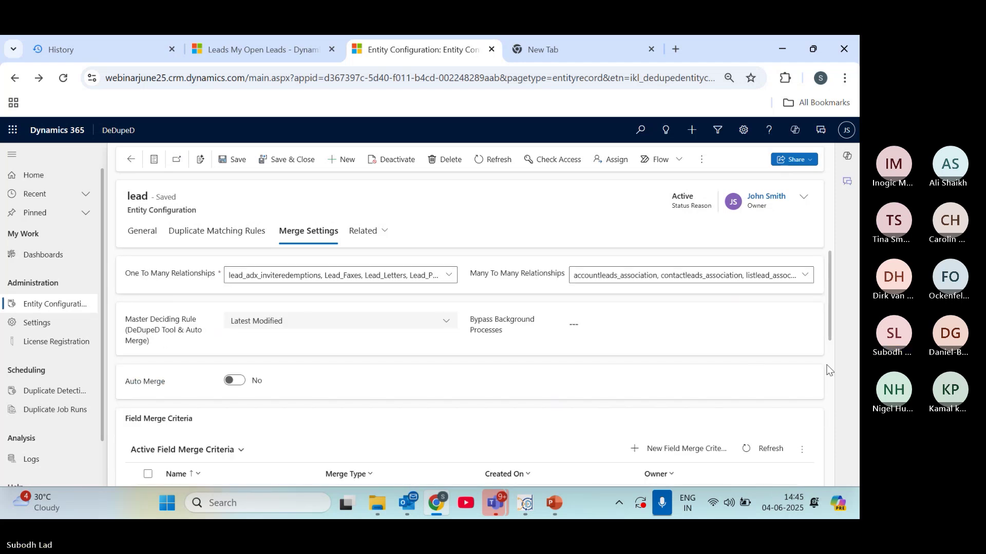
left_click(150, 241)
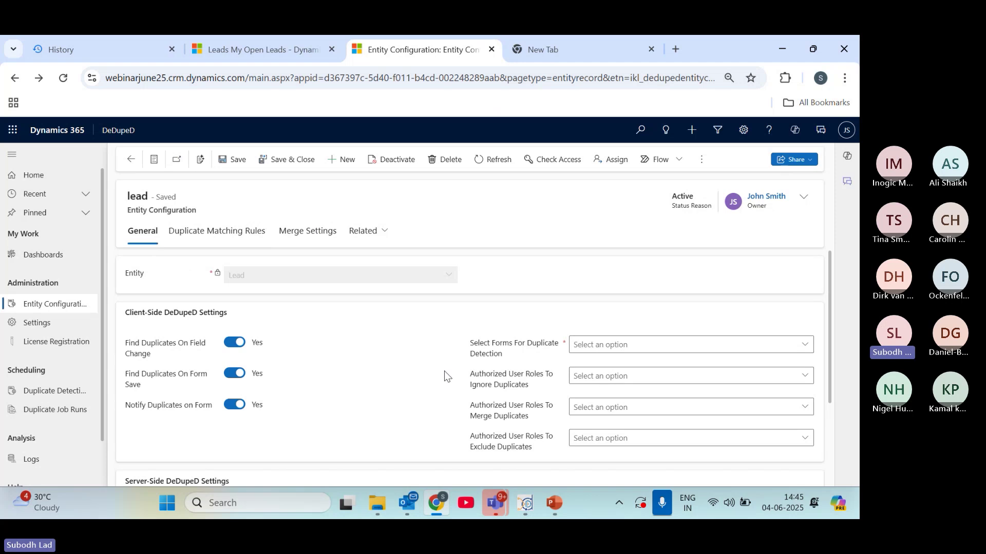
- Check the merge result in the DeDupeD desktop app, cancel saving the lead_Merge file, and return to Chrome
left_click(530, 502)
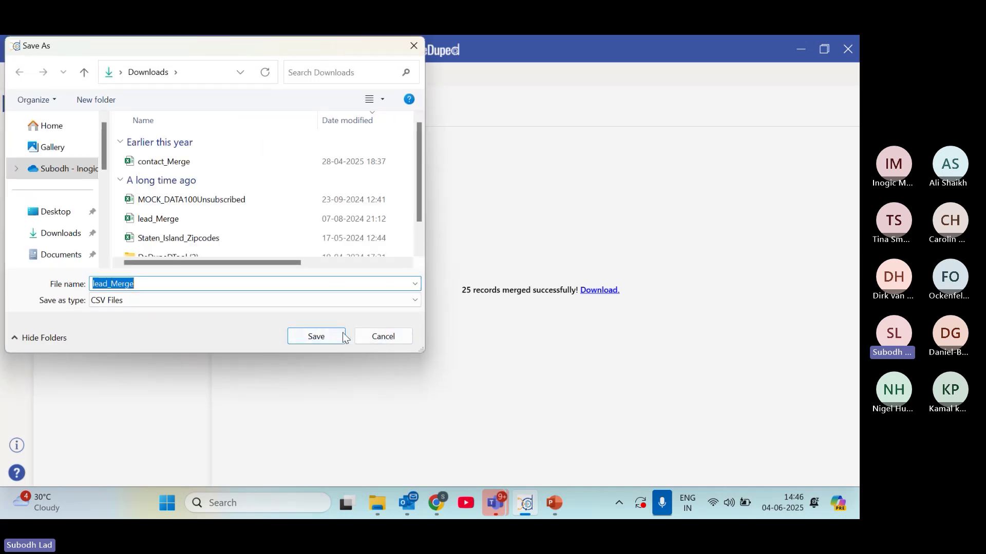
left_click(408, 333)
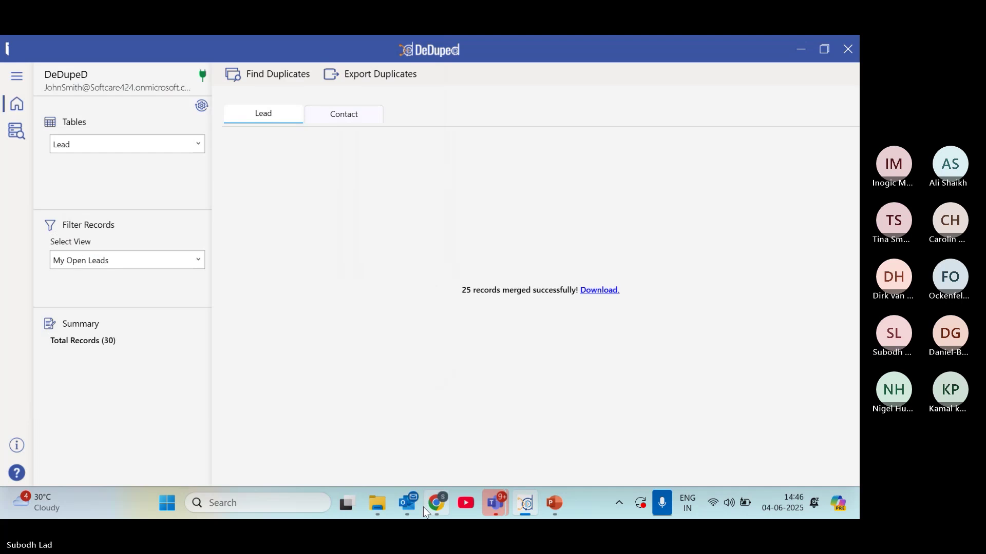
left_click(438, 507)
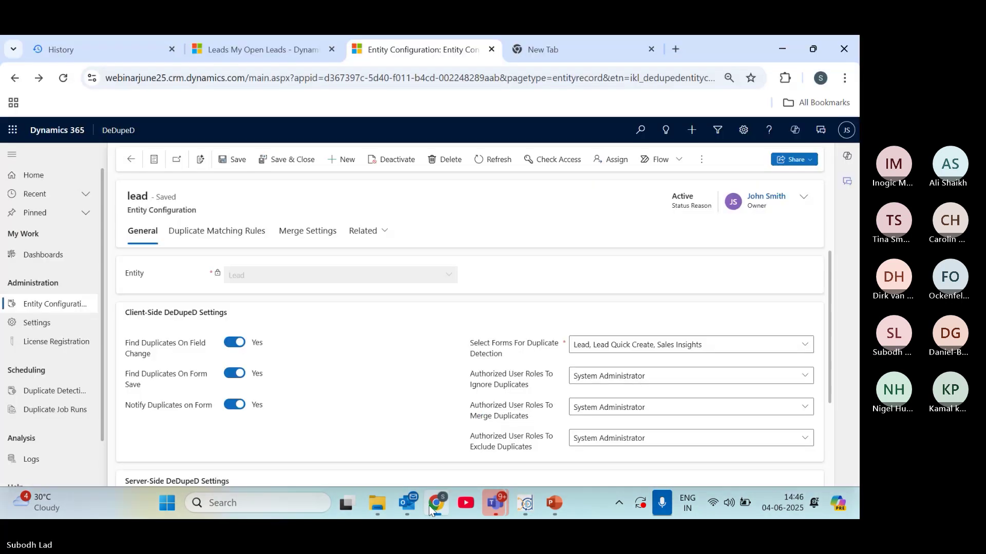
- Glance at the open leads list and open the Contact Entity Scheduling job from the duplicate detection jobs
left_click(256, 53)
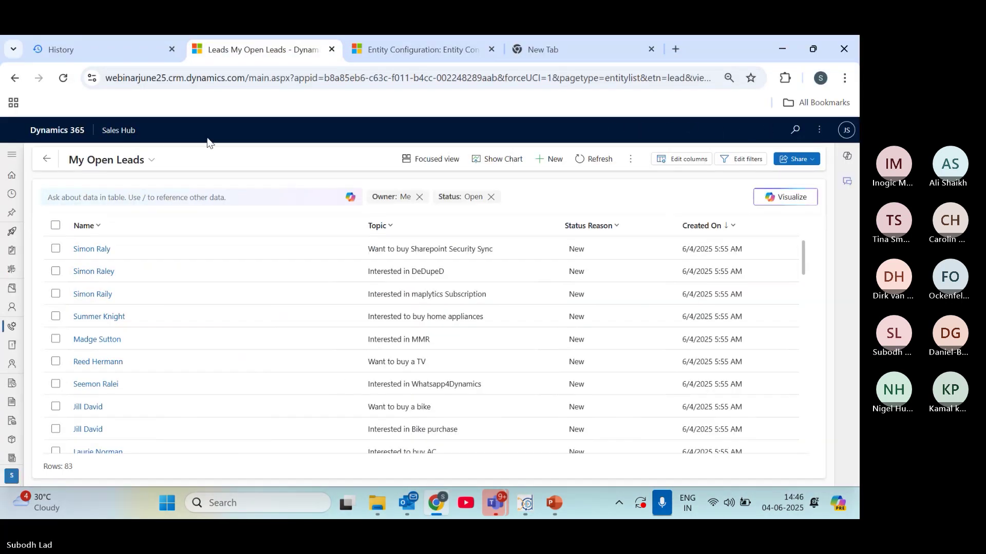
left_click(371, 46)
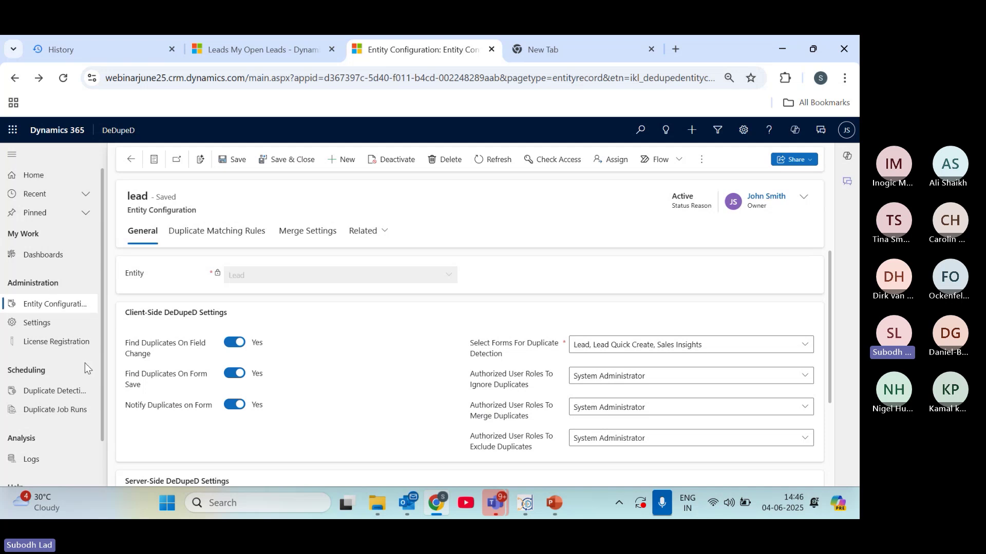
left_click(71, 394)
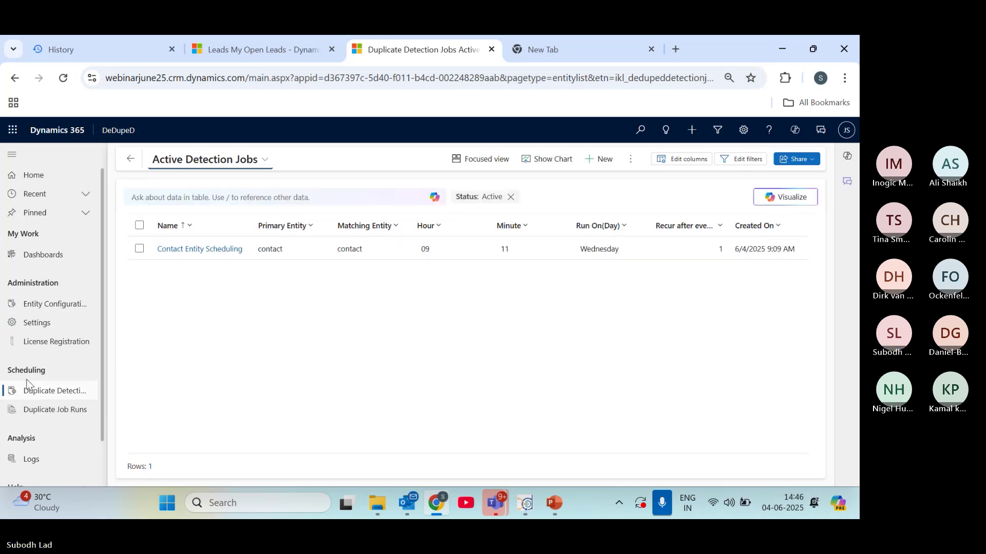
double_click(299, 255)
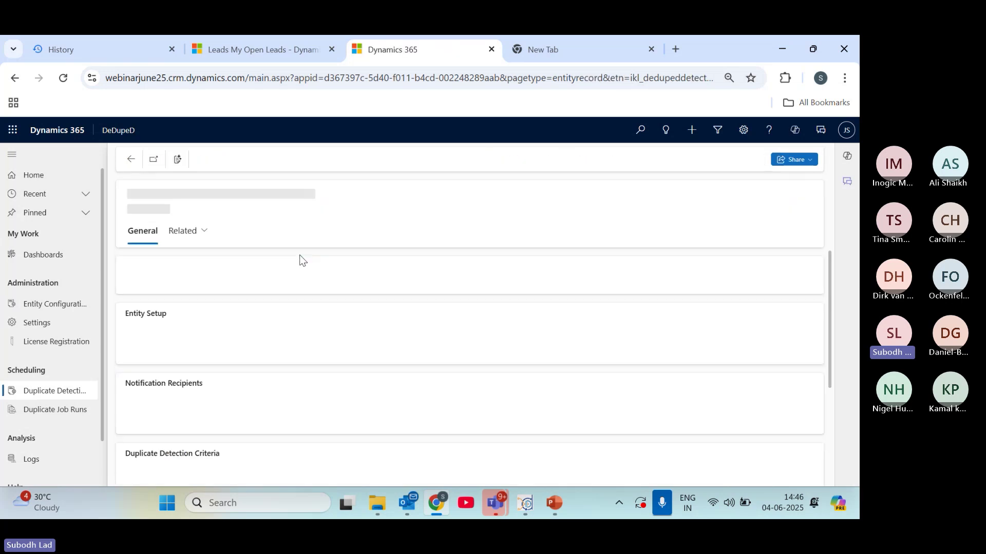
- Review the entity setup and notification recipients of the Contact Entity Scheduling job
mouse_move(829, 258)
left_mouse_down()
mouse_move(842, 277)
mouse_move(842, 255)
left_mouse_up()
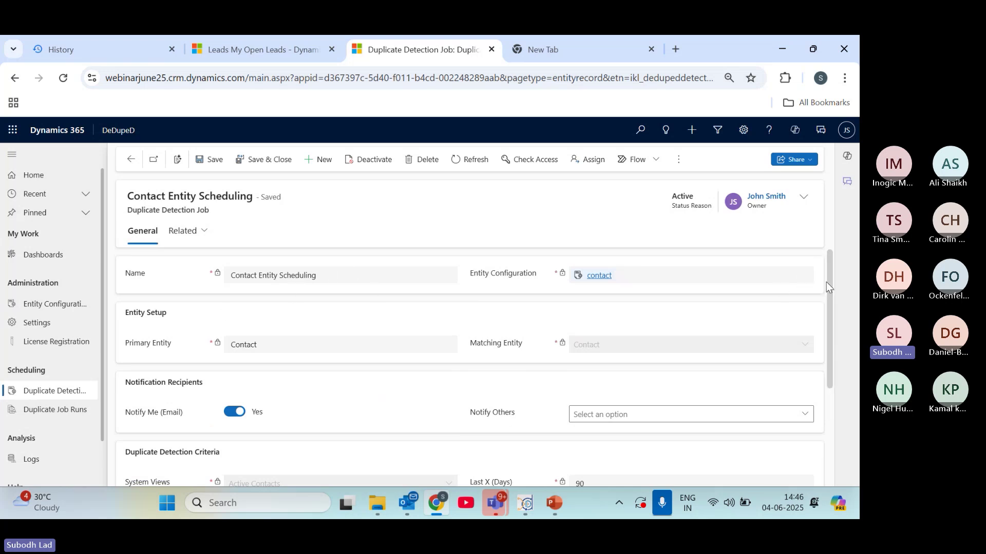
left_click_drag(826, 281, 836, 316)
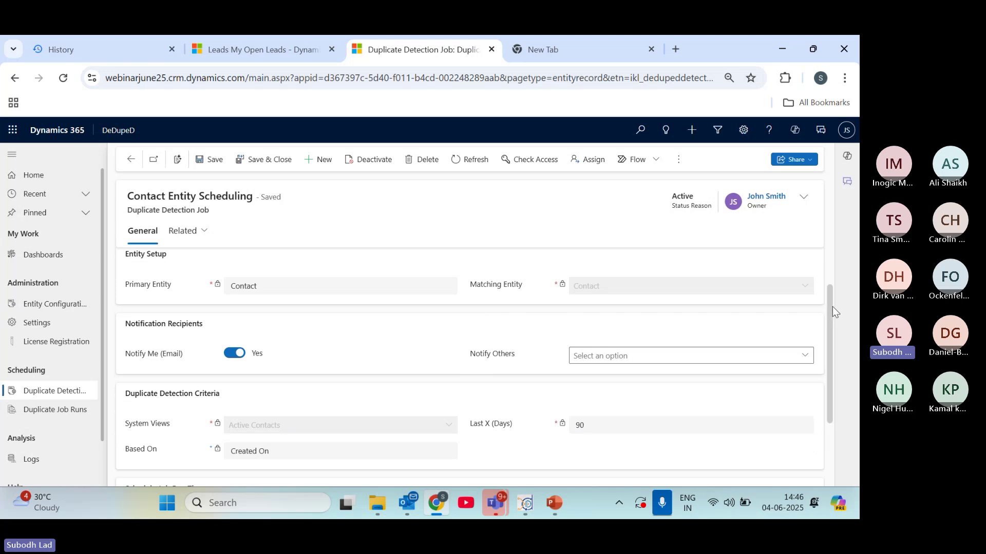
left_click_drag(832, 307, 829, 335)
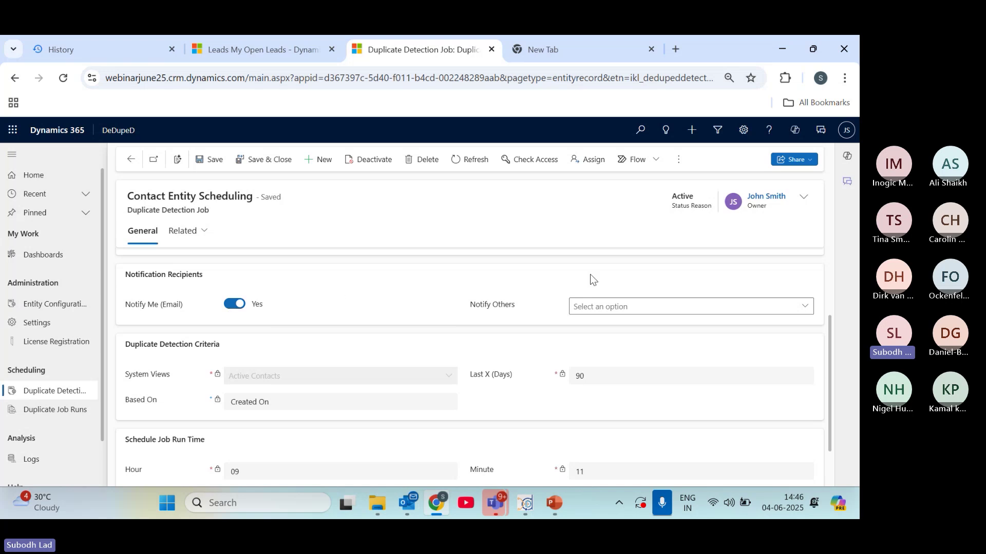
left_click(807, 306)
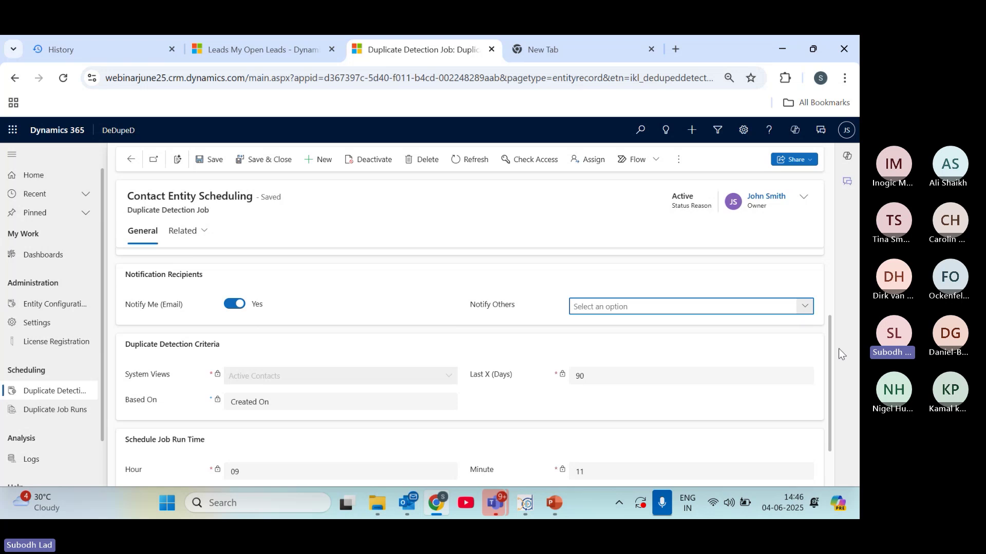
- Examine the job's duplicate detection criteria and its scheduled run time, including the weekly recurrence
scroll(830, 369, "down", 2)
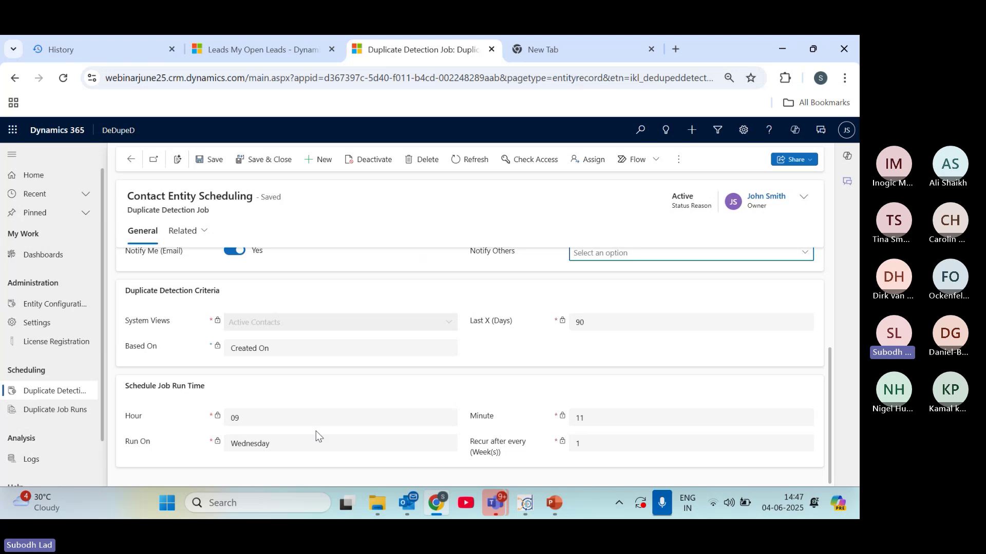
left_click_drag(126, 386, 280, 384)
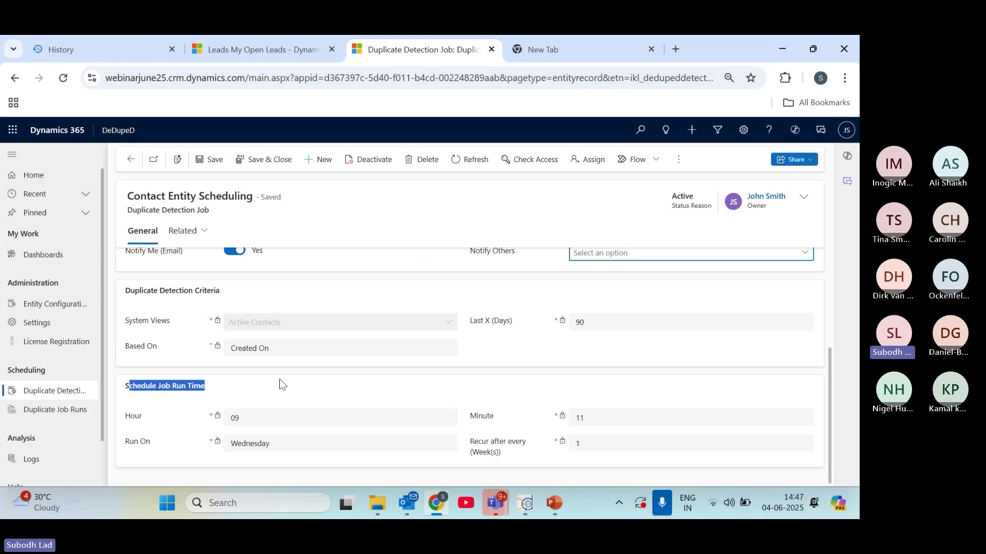
left_click(279, 396)
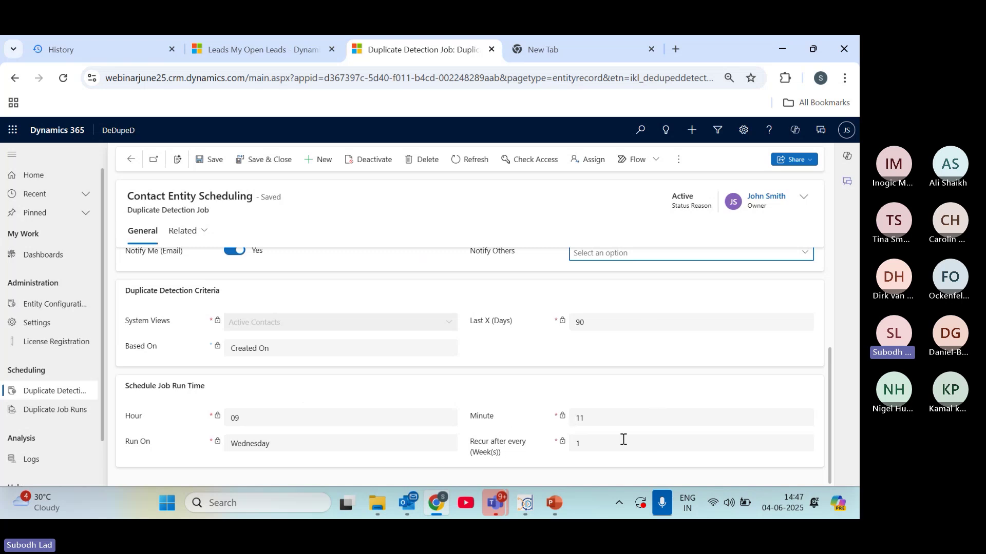
scroll(623, 438, "up", 1)
scroll(818, 359, "down", 1)
scroll(829, 347, "up", 1)
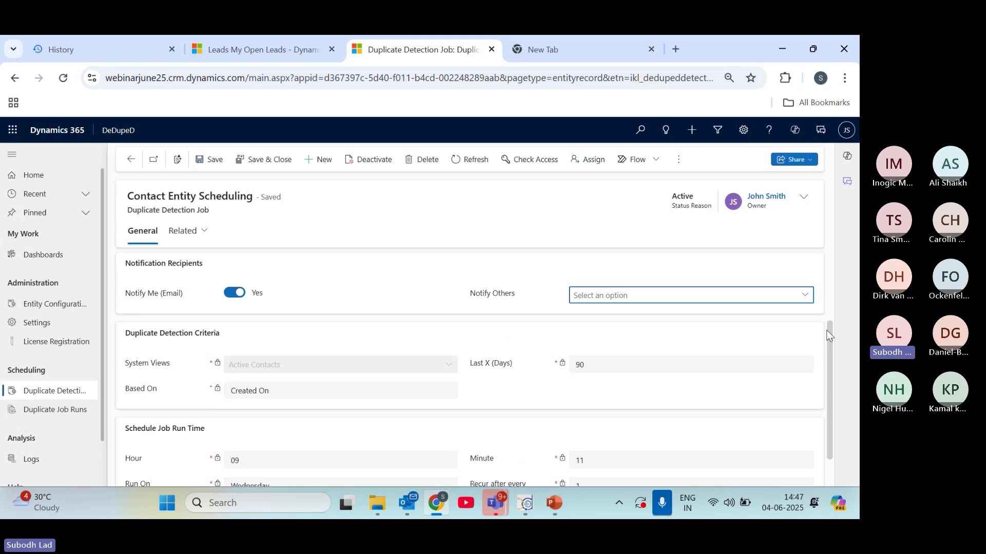
scroll(829, 332, "up", 1)
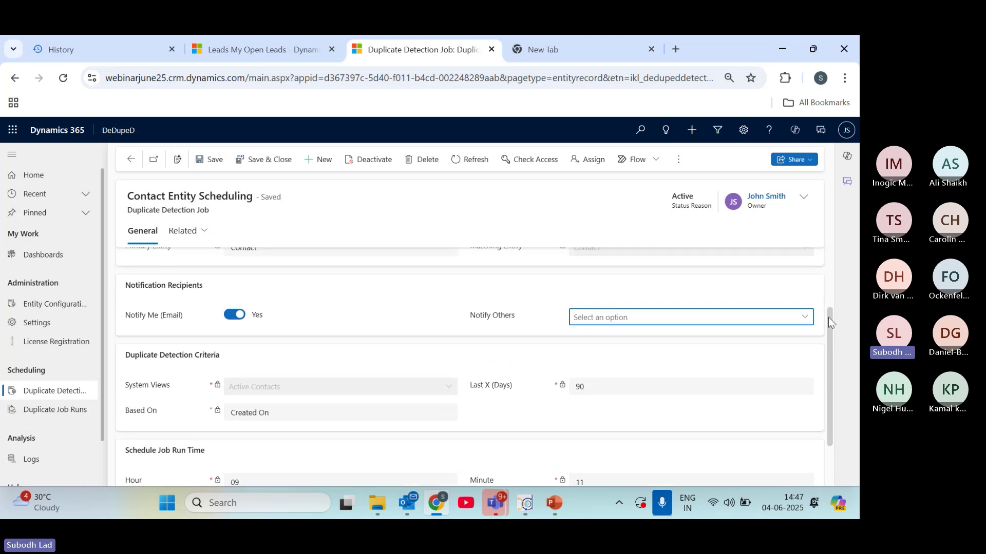
left_click_drag(827, 317, 830, 319)
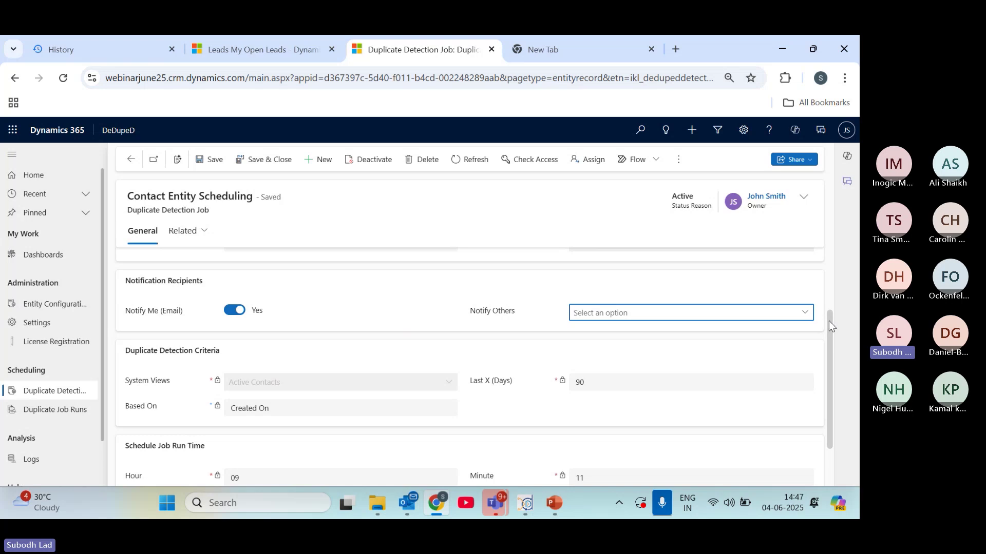
left_click_drag(829, 321, 842, 393)
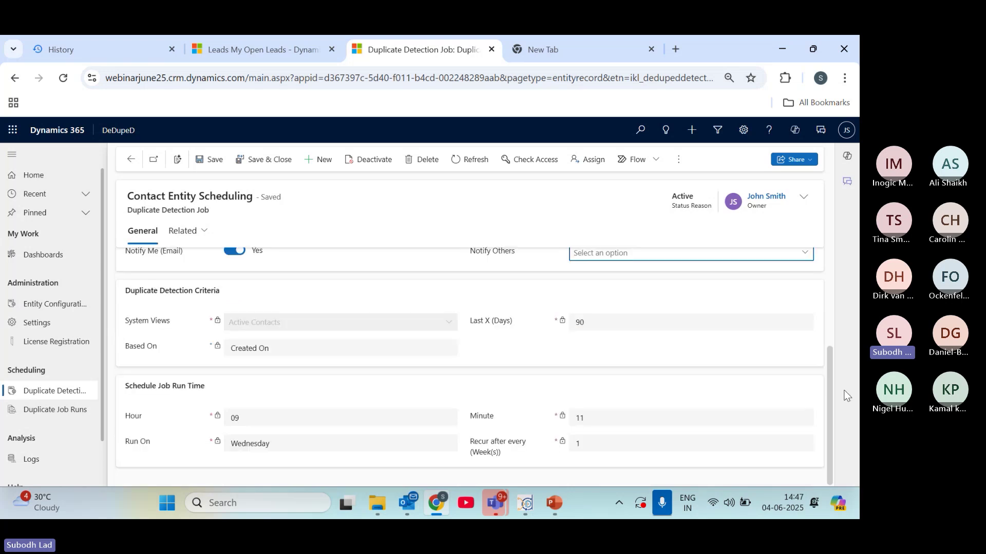
- Open the completed Contact Entity Scheduling - 6/4/2025 job run and look through its duplicate records
left_click(73, 413)
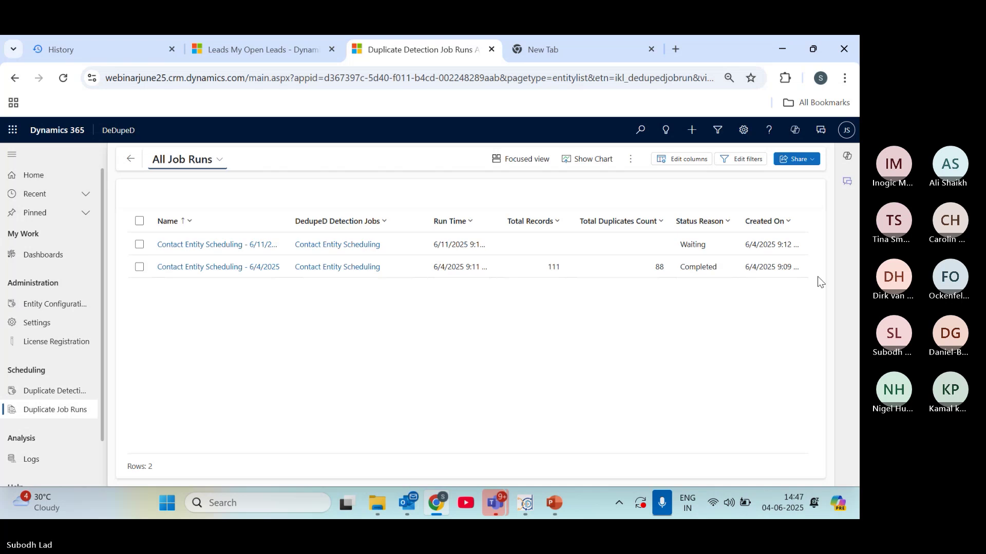
left_click(258, 275)
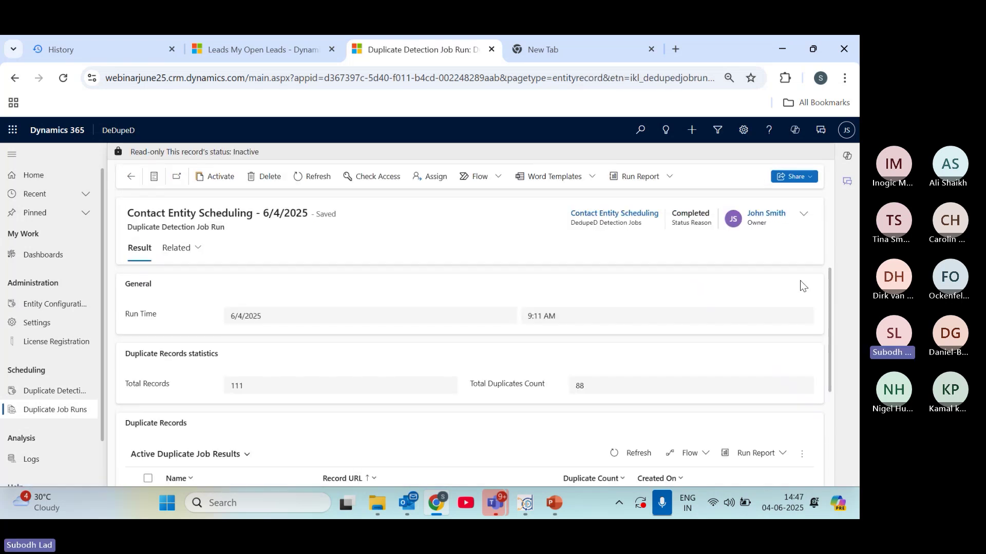
left_click_drag(830, 279, 839, 364)
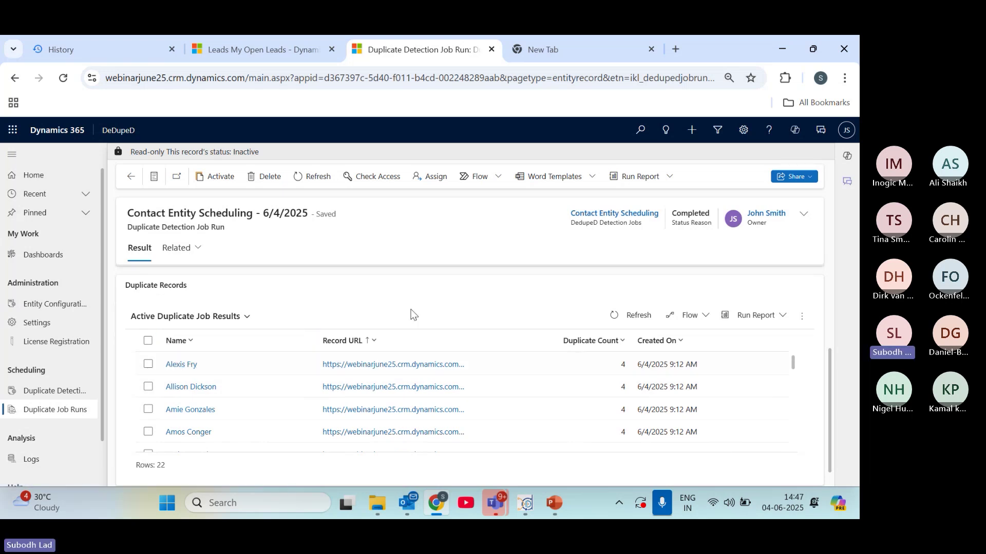
mouse_move(793, 362)
left_mouse_down()
mouse_move(796, 457)
mouse_move(794, 363)
left_mouse_up()
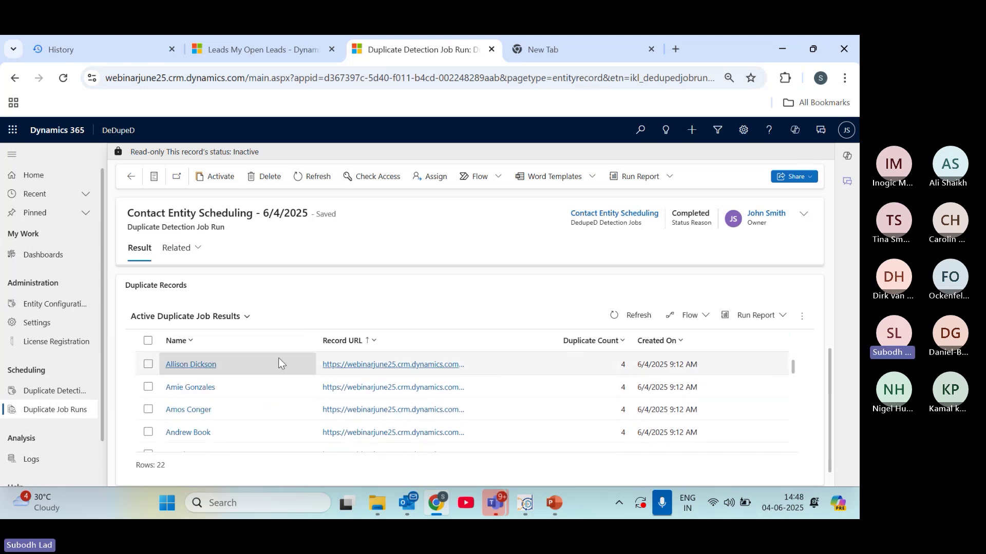
- Show the duplicates for all results of the job run and try selecting every duplicate of the first contact
left_click(147, 341)
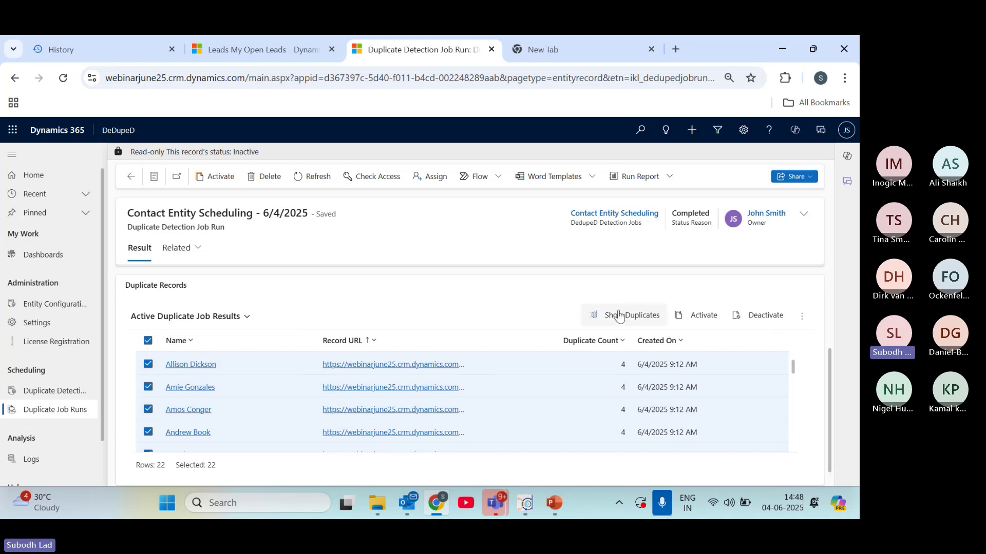
left_click(619, 315)
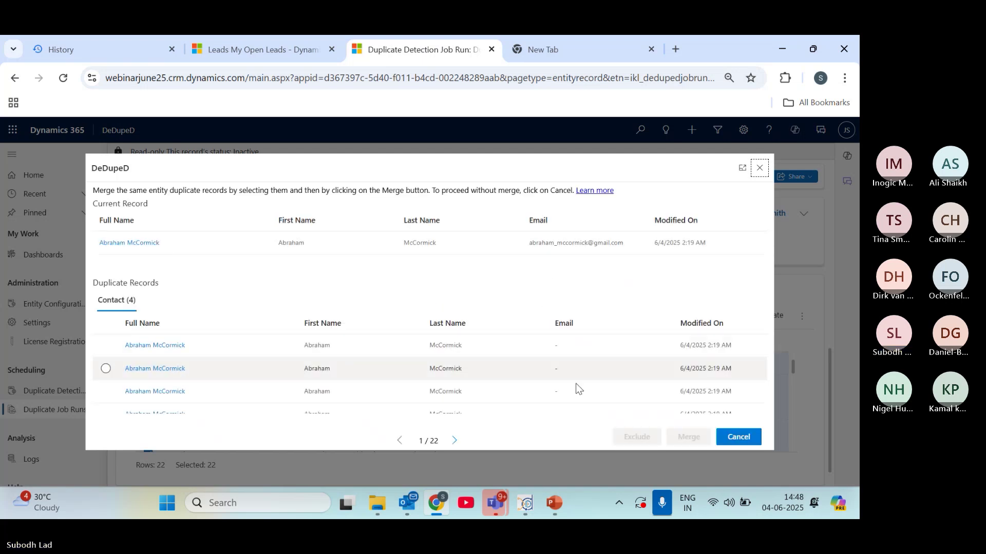
left_click(105, 323)
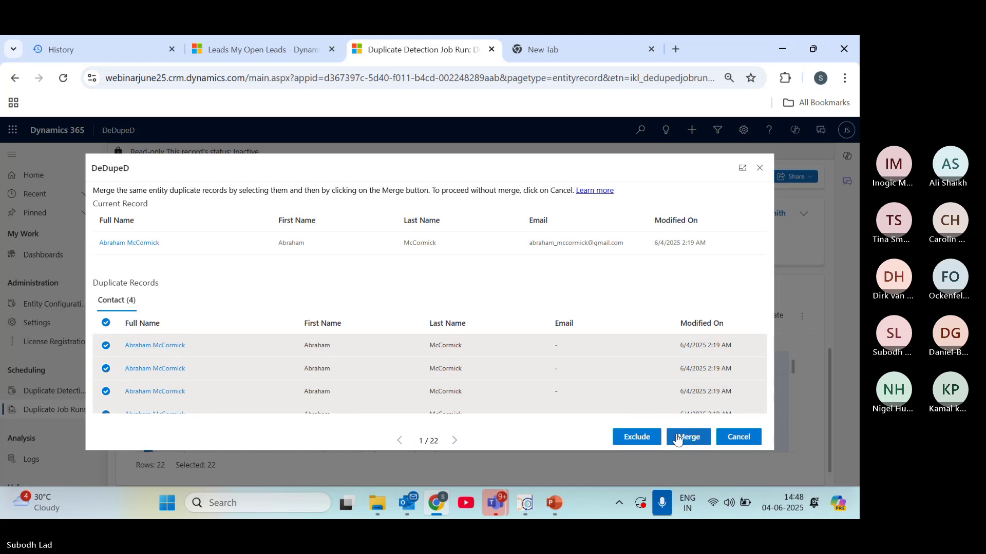
left_click(104, 323)
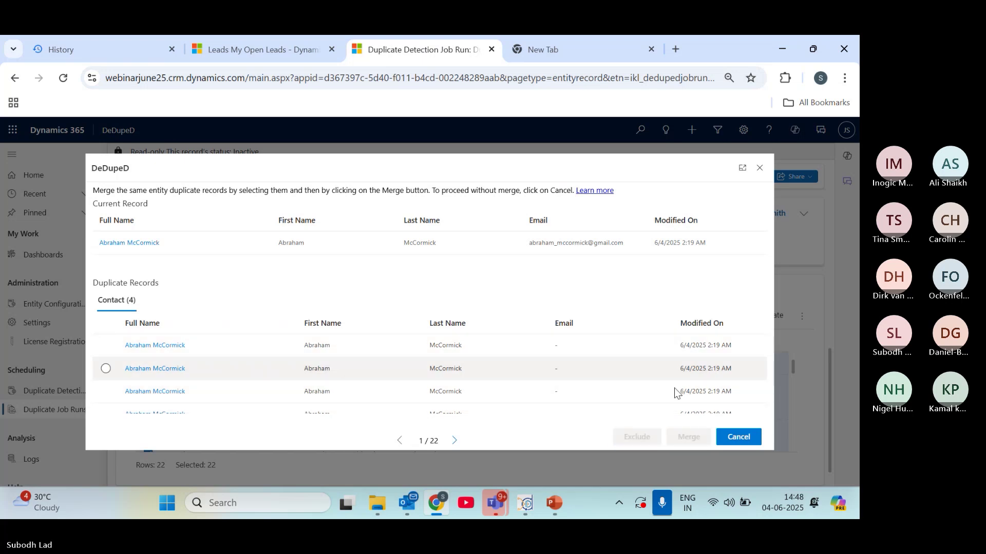
- Browse through the duplicate groups up to the sixth contact and close the duplicates dialog without merging
left_click(455, 441)
left_click(454, 441)
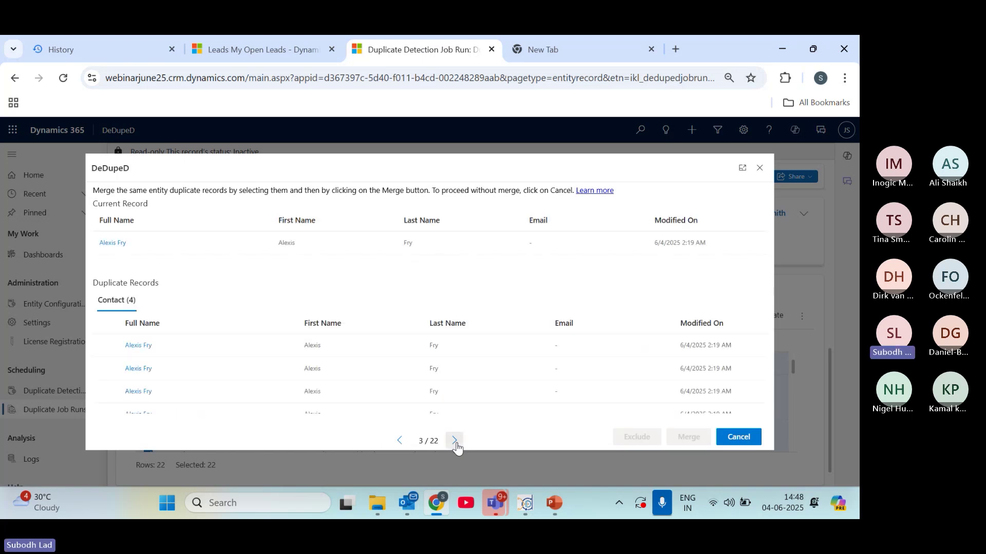
left_click(455, 441)
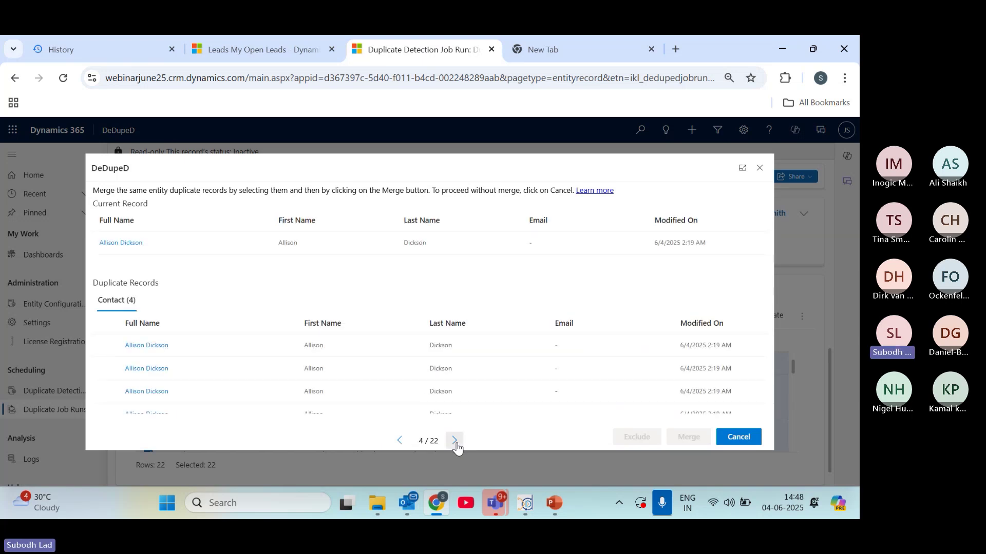
left_click(455, 441)
left_click(455, 441)
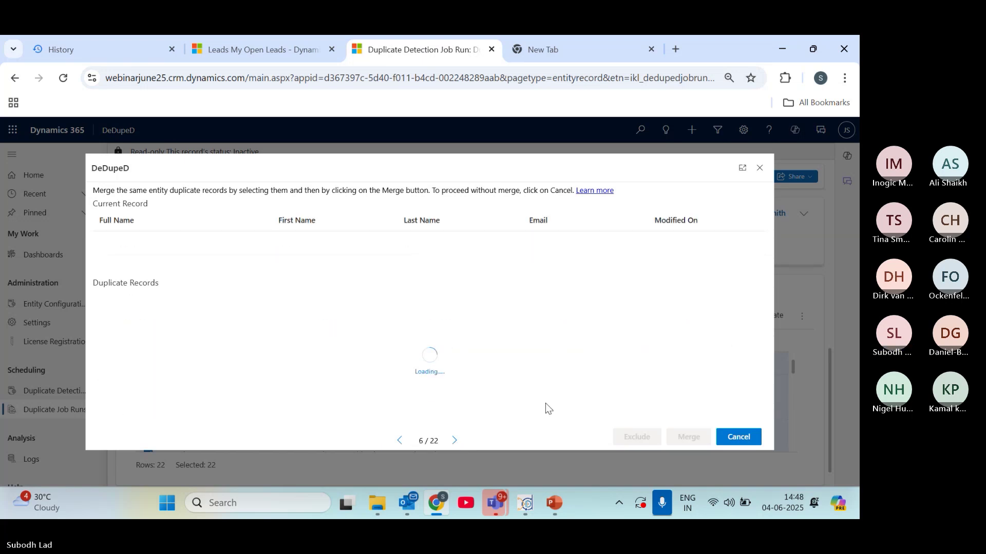
left_click(760, 168)
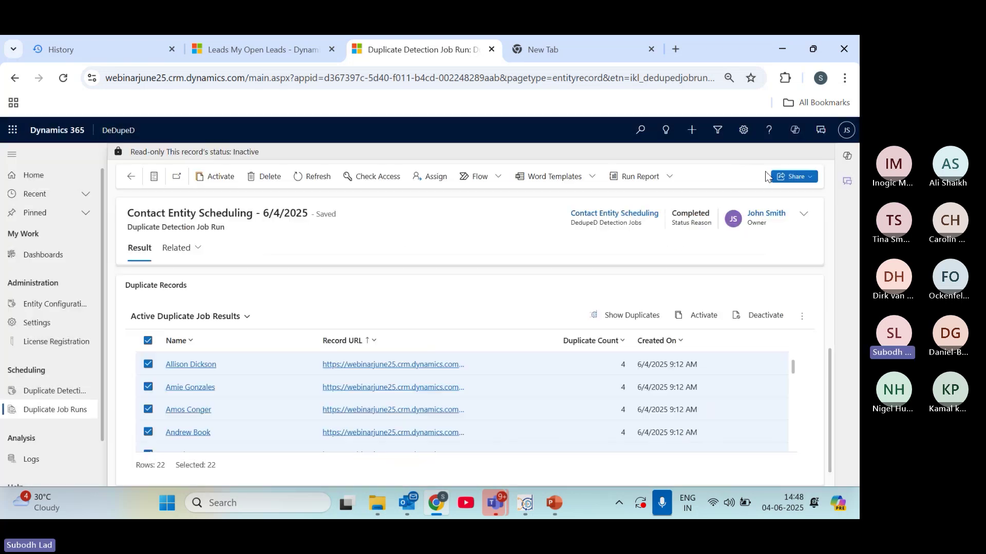
- Return to Sales Hub with its navigation expanded and reload the My Open Leads list
left_click(240, 50)
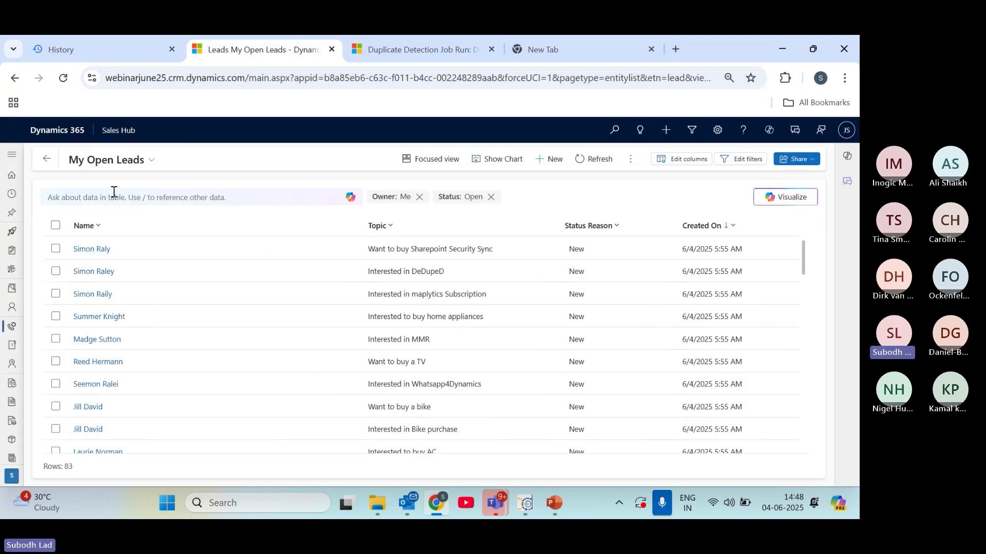
left_click(14, 158)
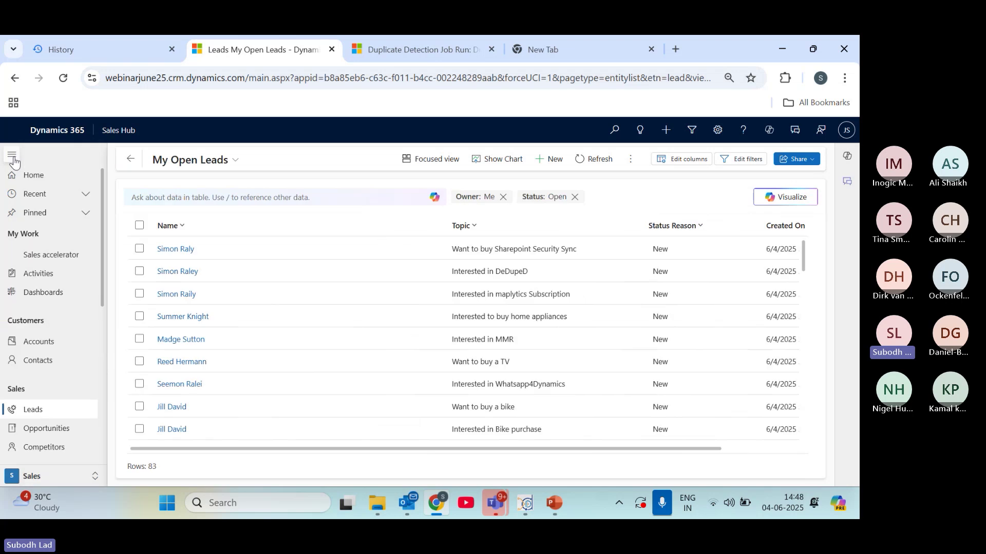
left_click(66, 406)
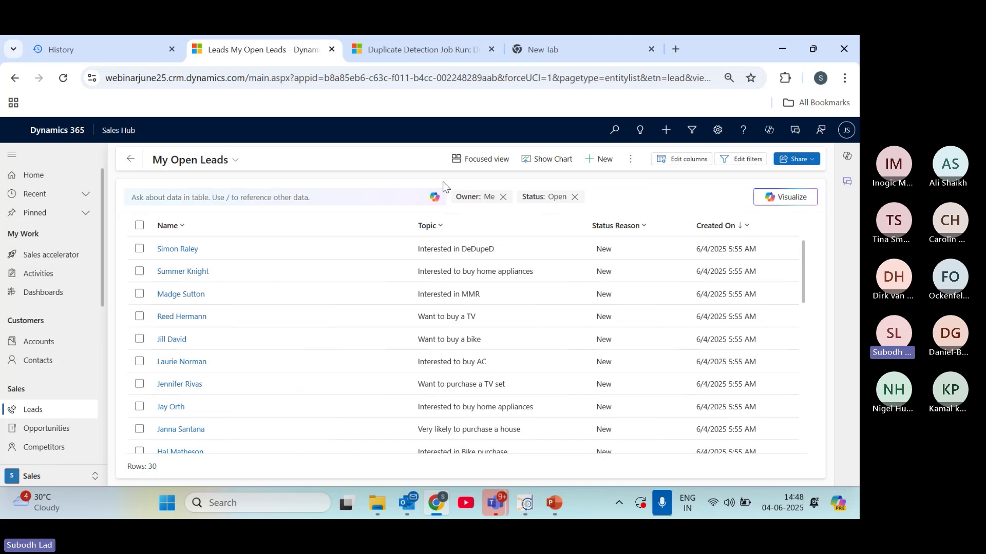
- Start a new lead with the topic Interested in Maplytics and fill in the lead's first and last name
left_click(591, 162)
left_click(269, 330)
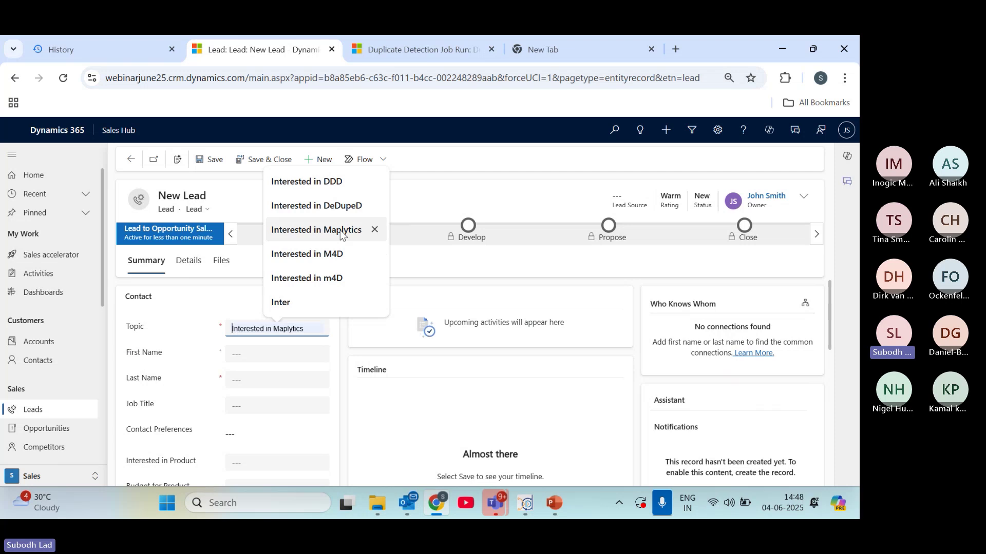
left_click(282, 350)
left_click(282, 379)
left_click(275, 380)
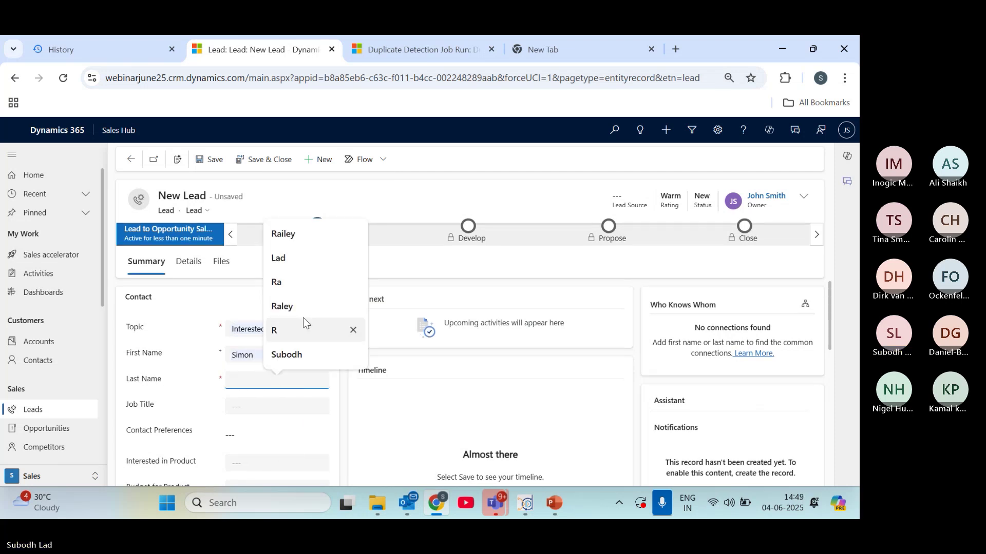
left_click(316, 234)
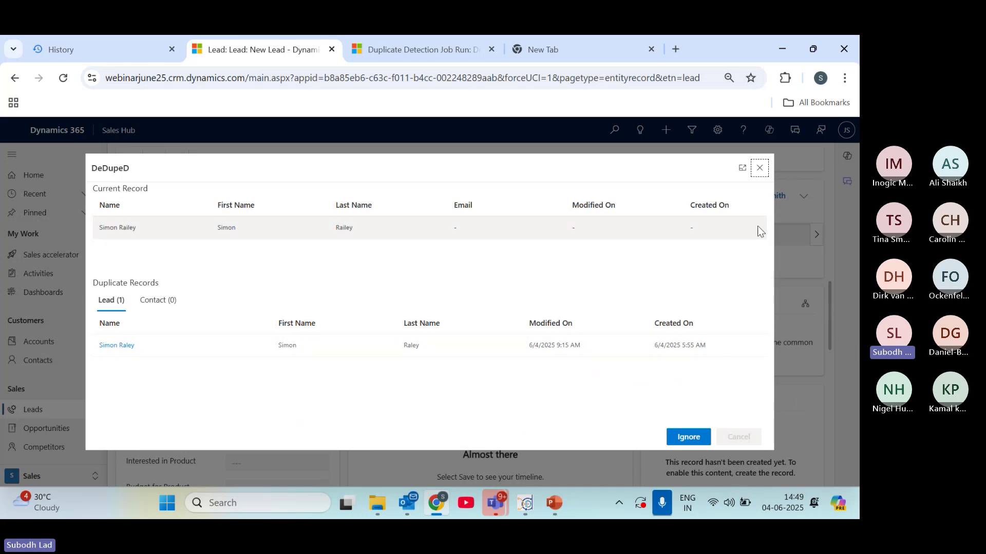
- Dismiss the duplicates dialog for the new lead and go to the entity configurations in the DeDupeD app
left_click(758, 167)
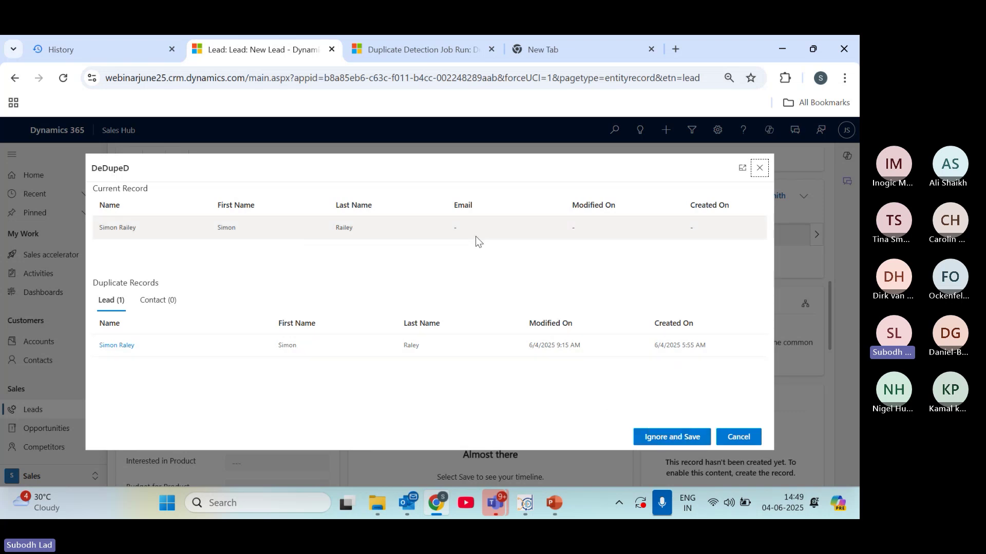
left_click(389, 53)
left_click(51, 307)
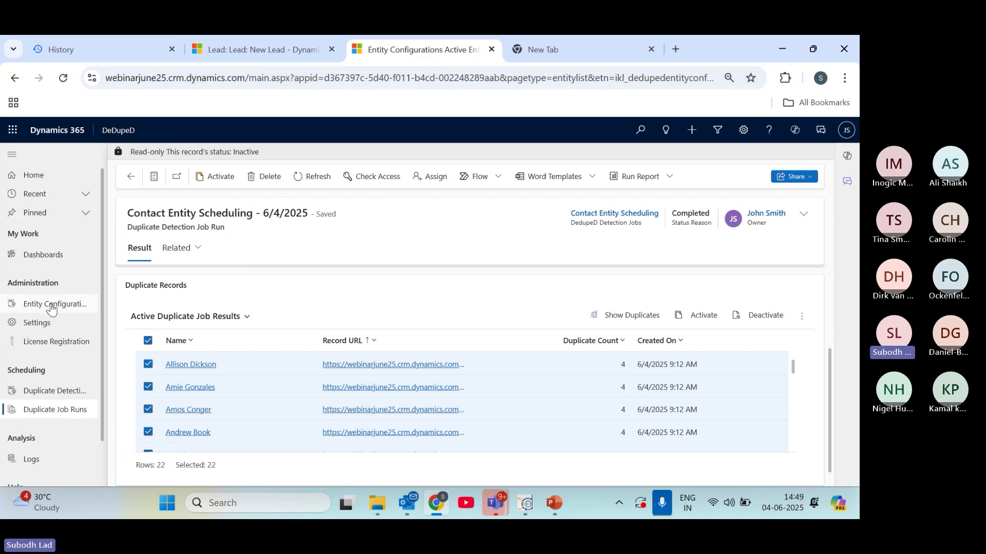
- Open the lead entity configuration, remove System Administrator from the user roles authorized to ignore duplicates, and save it
double_click(234, 266)
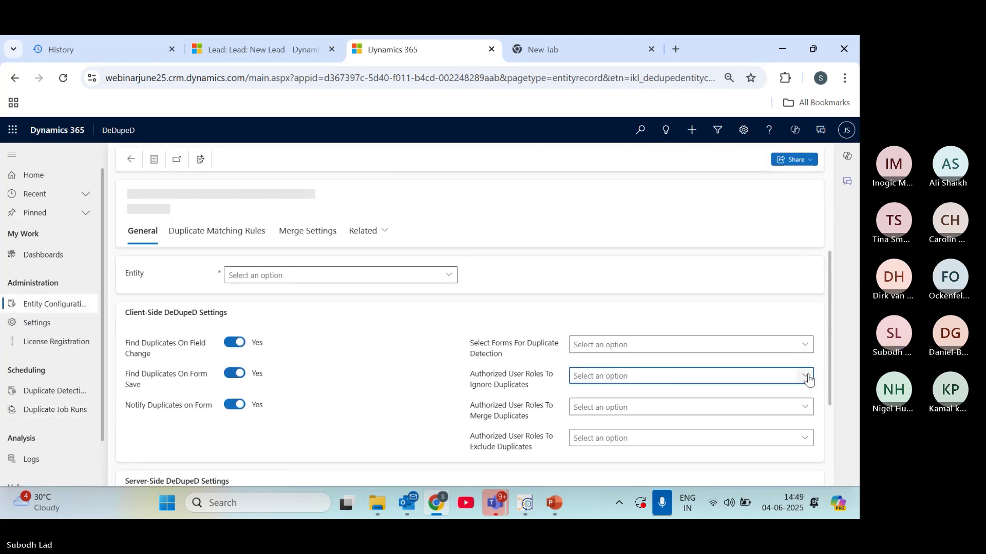
left_click(805, 377)
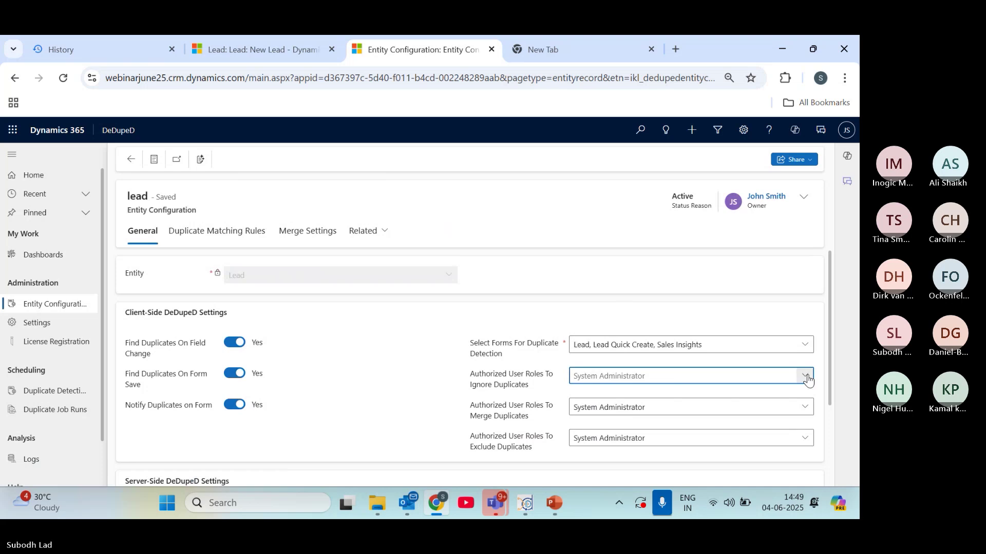
left_click(805, 377)
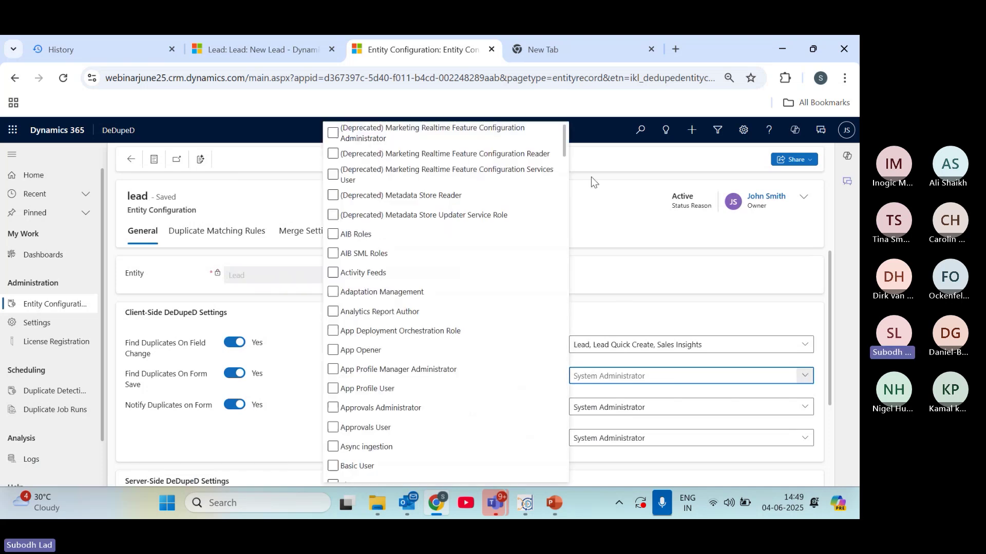
scroll(425, 422, "down", 10)
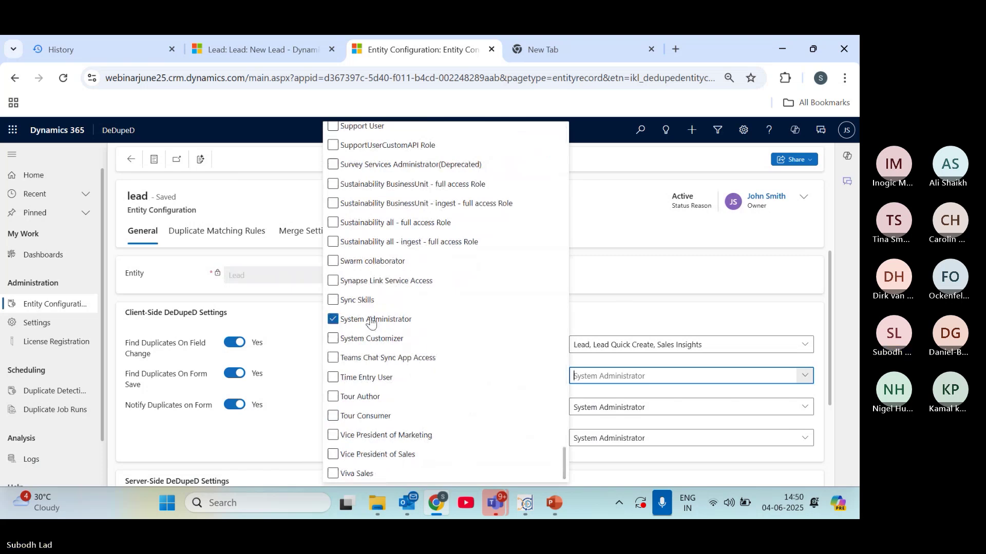
left_click(371, 321)
left_click(402, 235)
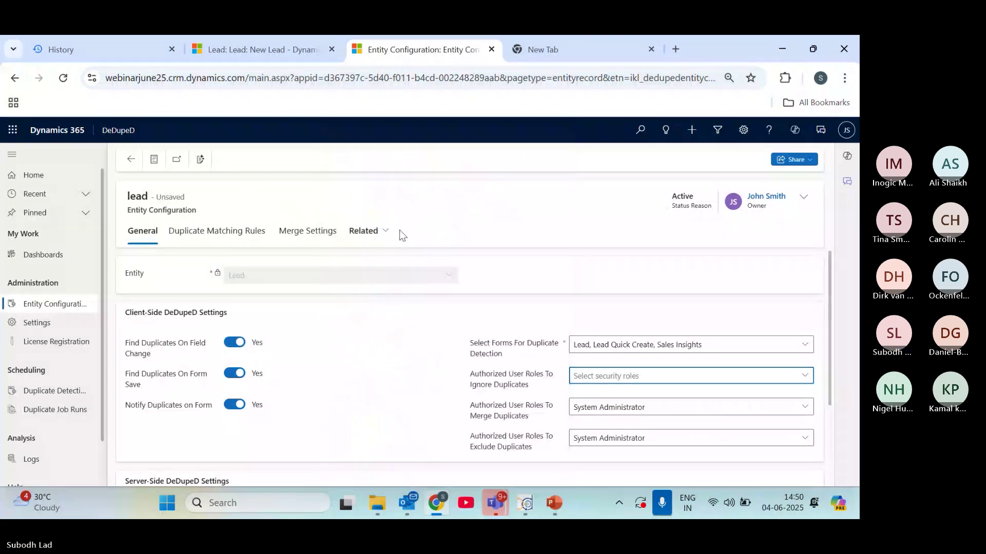
left_click(228, 159)
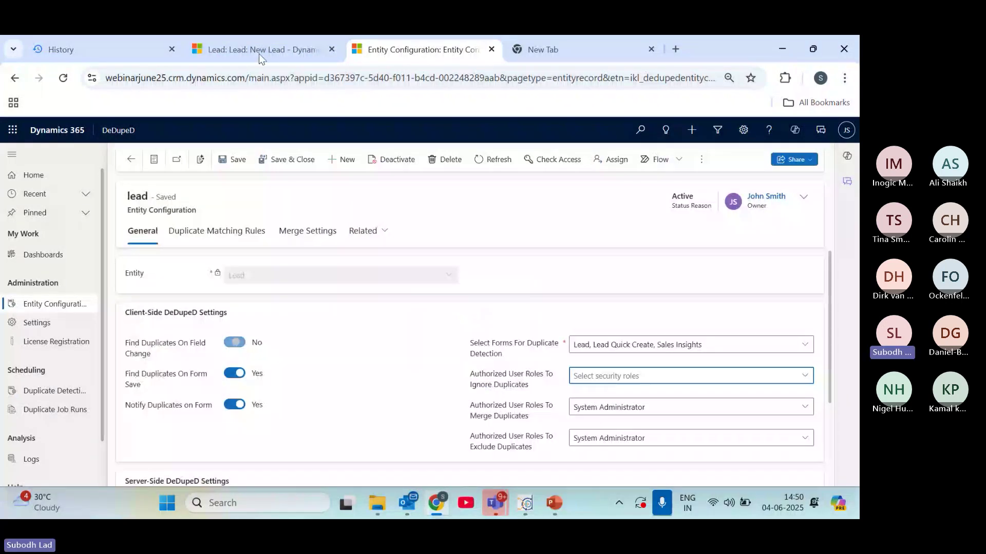
- Return to the new lead in Sales Hub, try to save it, and dismiss the duplicates dialog without saving
left_click(260, 52)
left_click(759, 168)
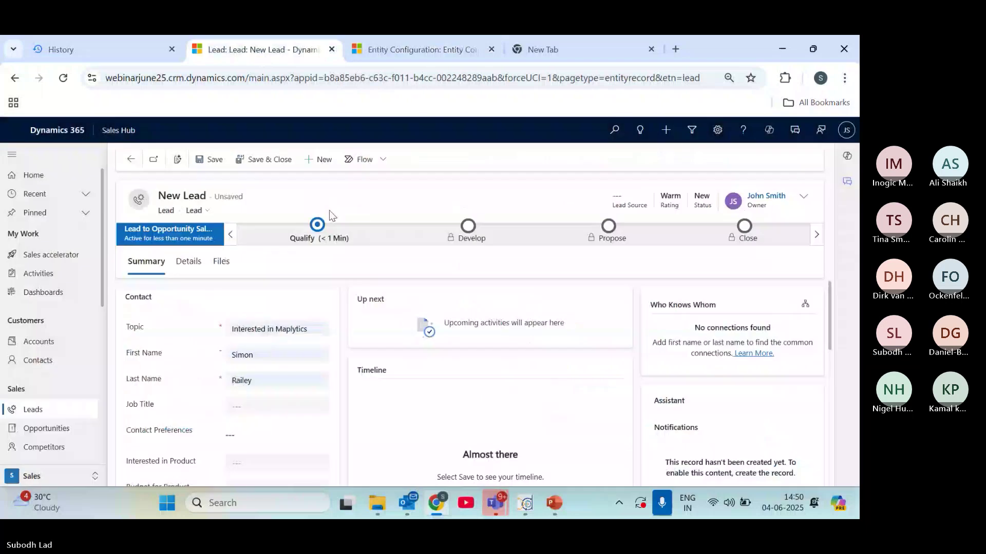
left_click(213, 159)
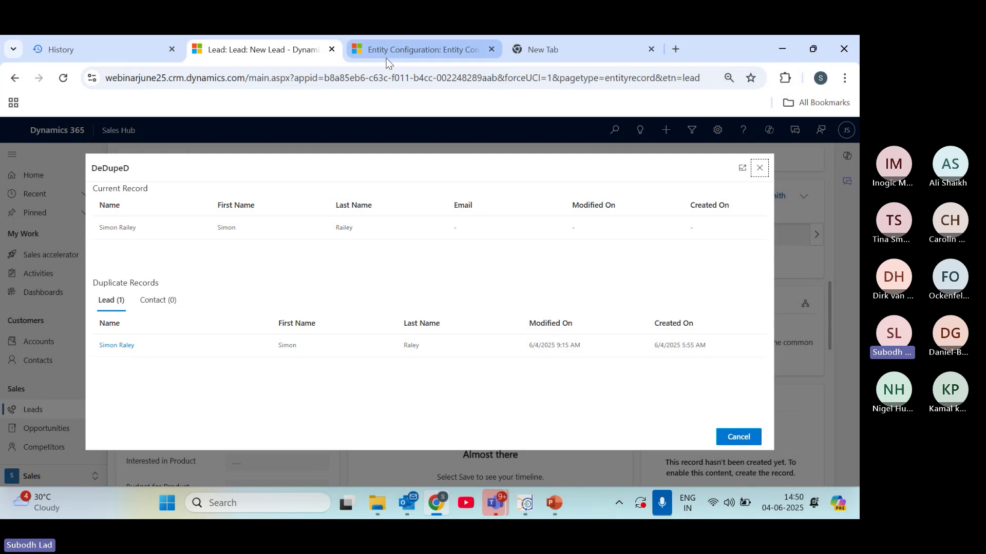
mouse_move(386, 58)
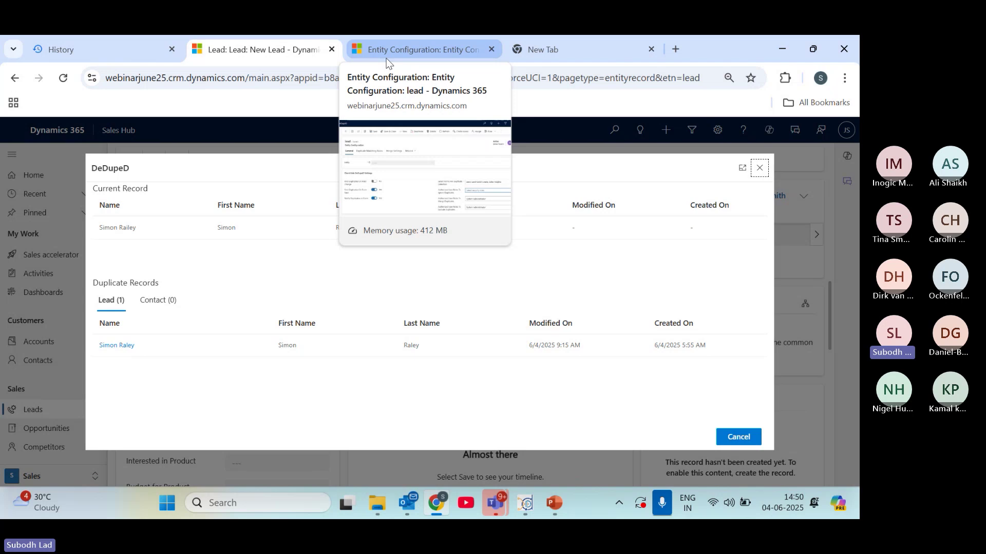
left_click(760, 168)
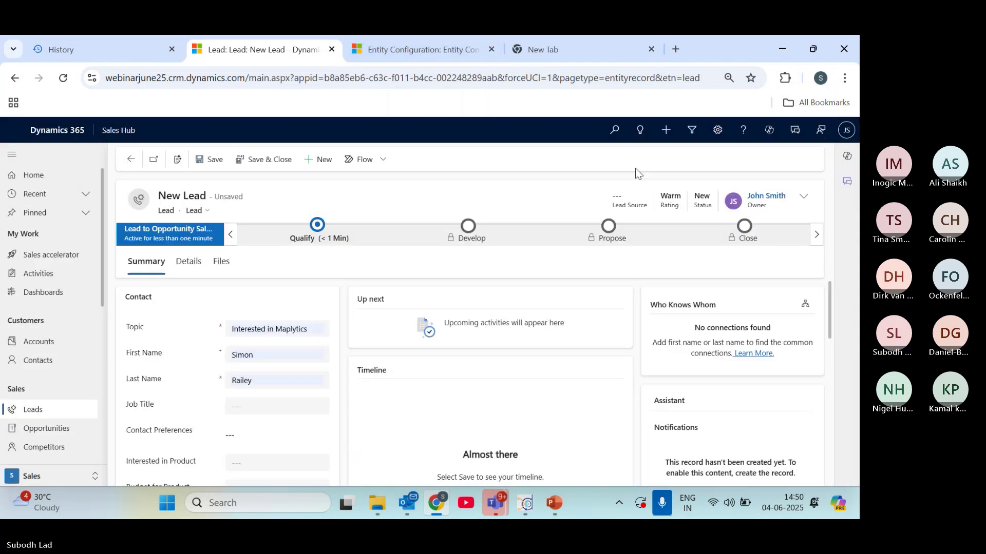
- Search the My Active Contacts list by the contact's first name and open the matching contact linked to Fabricam
left_click(387, 38)
left_click(257, 49)
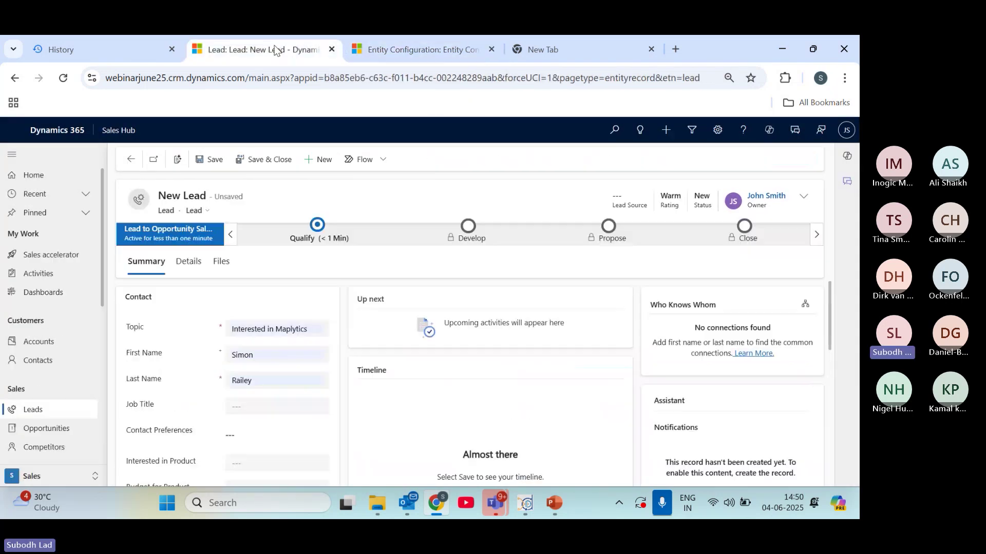
left_click(66, 363)
left_click(526, 338)
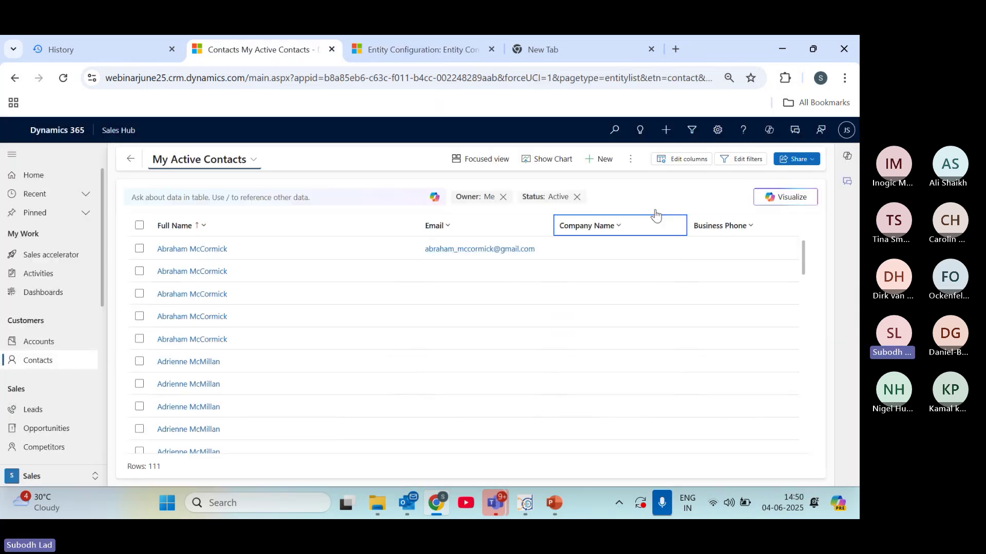
left_click(351, 200)
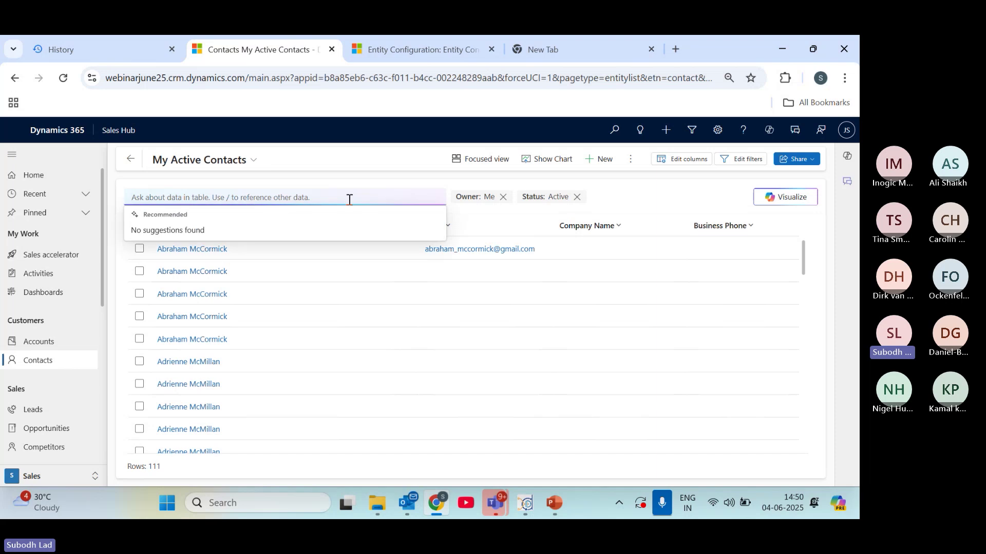
type("john")
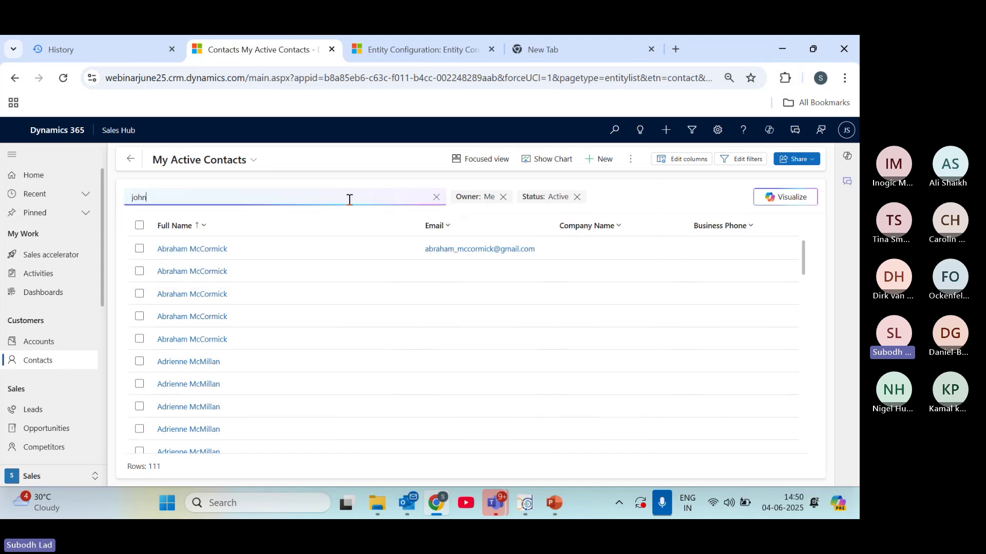
key("Return")
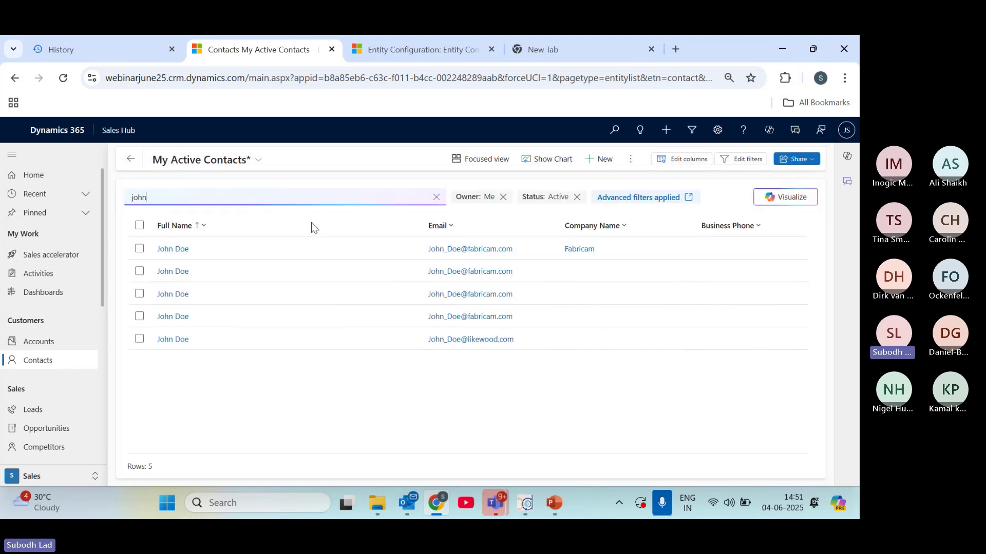
double_click(279, 255)
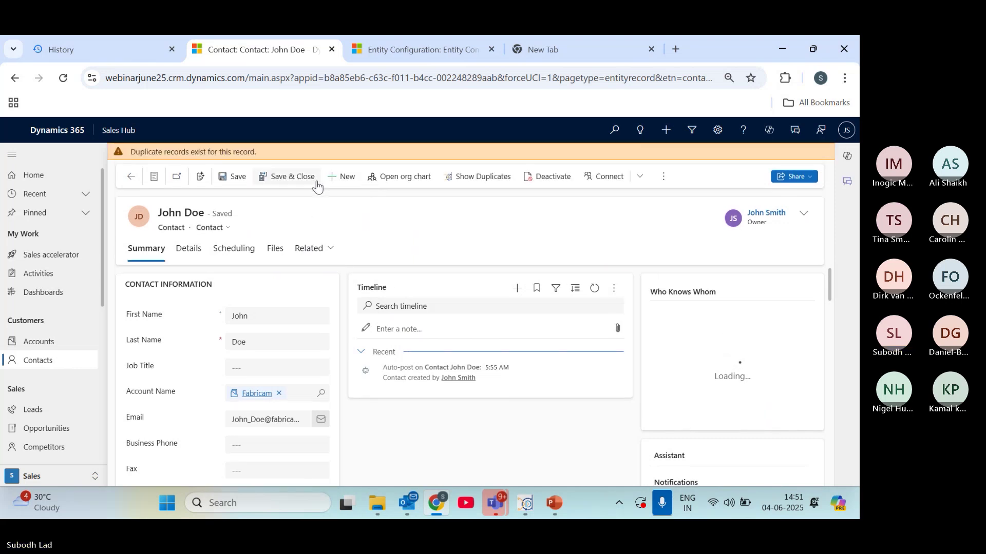
- Show the contact's duplicates and exclude the record with the likewood.com e-mail address
left_click(480, 176)
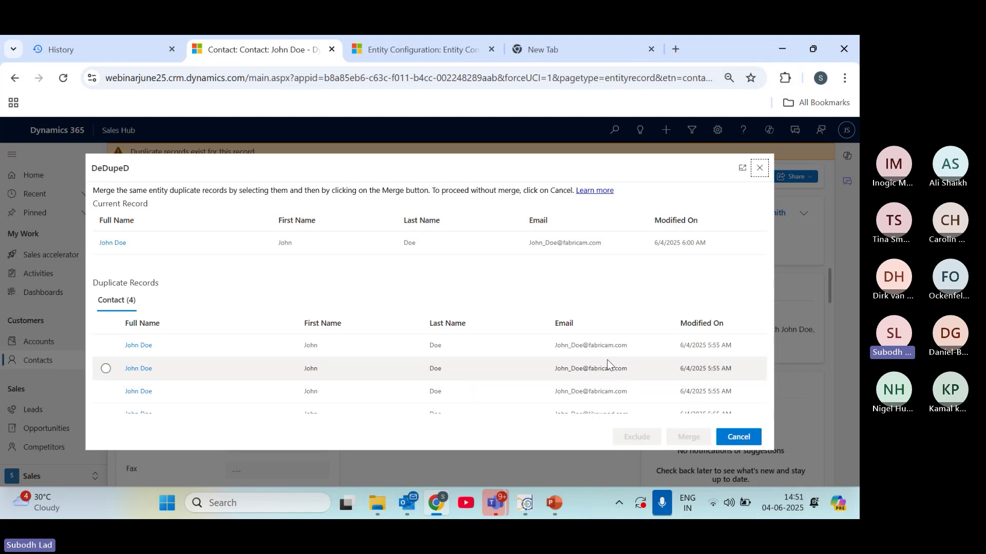
scroll(611, 369, "down", 1)
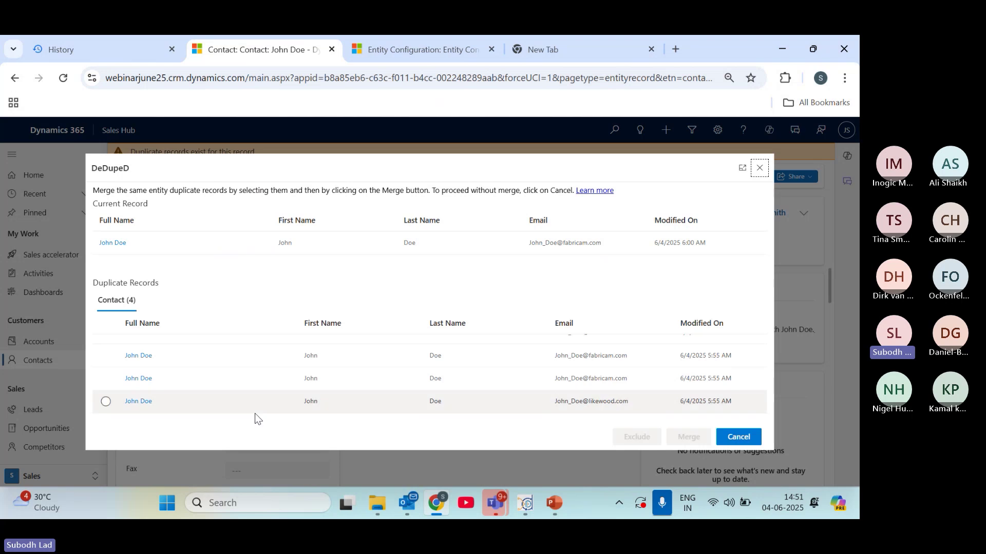
left_click(106, 402)
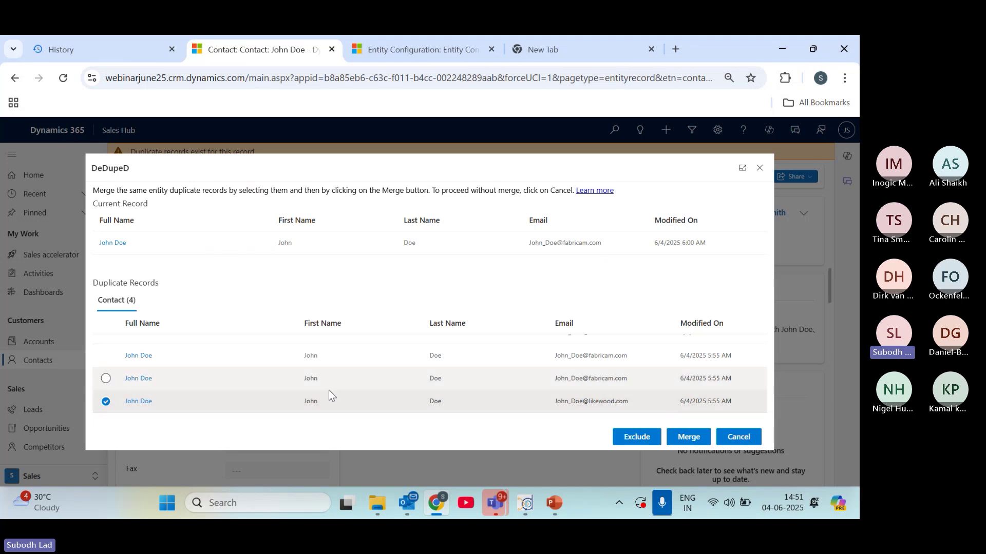
left_click(641, 439)
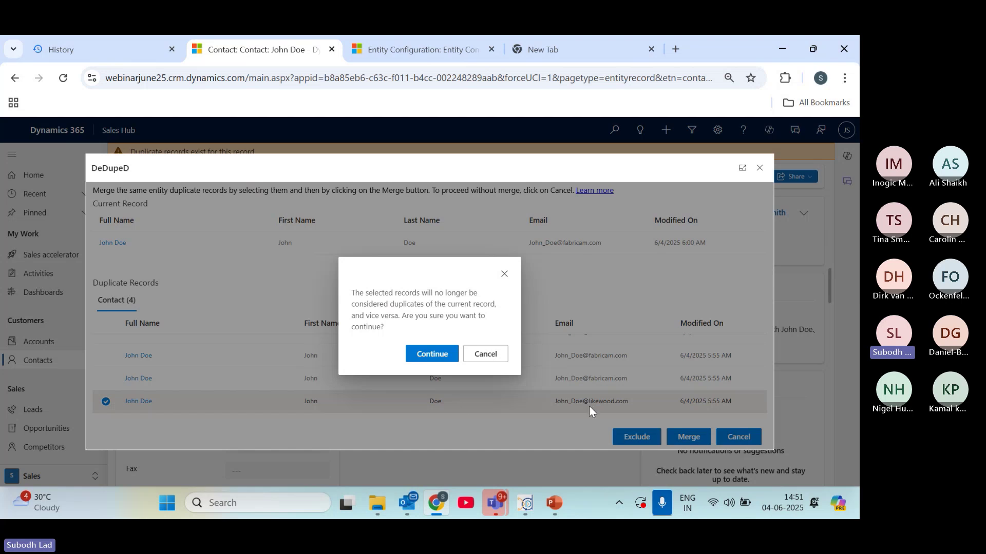
left_click(441, 355)
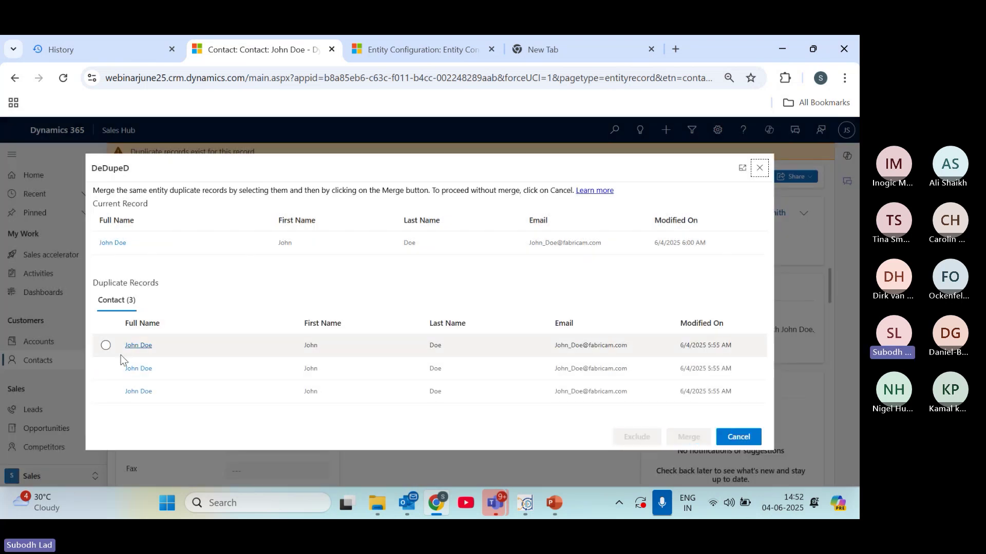
- Merge all remaining duplicates into the current contact as master, reviewing the preselected address and company values before finishing
left_click(106, 323)
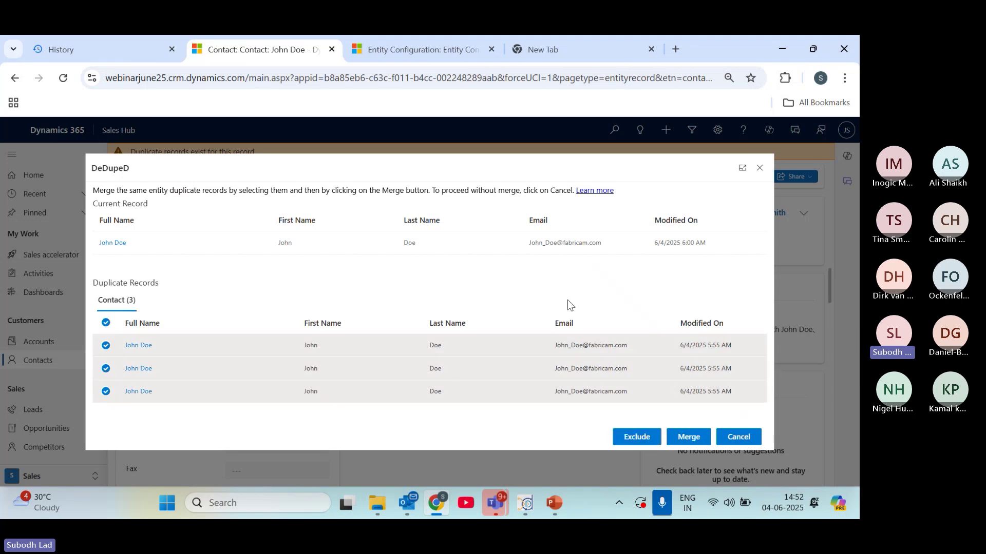
left_click(693, 438)
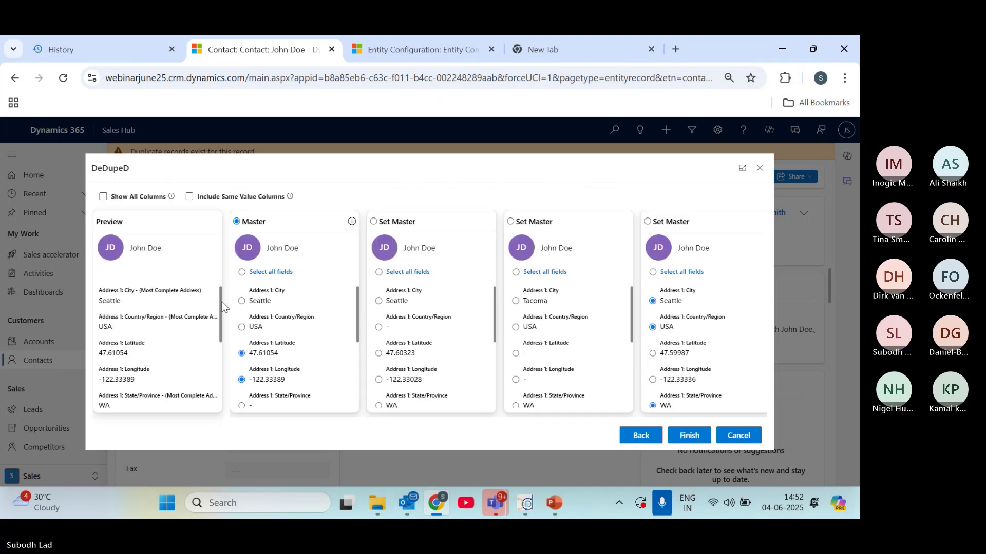
left_click_drag(221, 303, 216, 273)
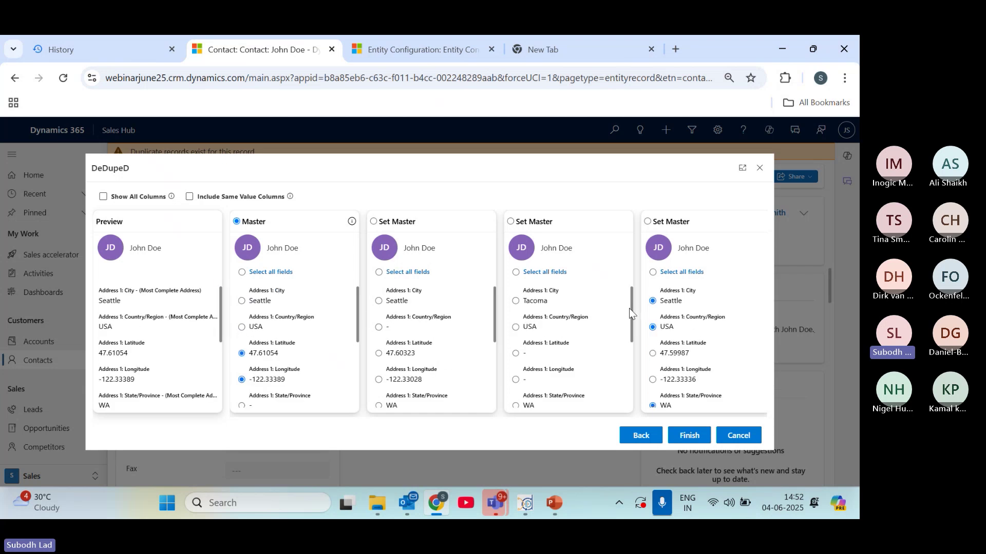
left_click_drag(494, 318, 487, 383)
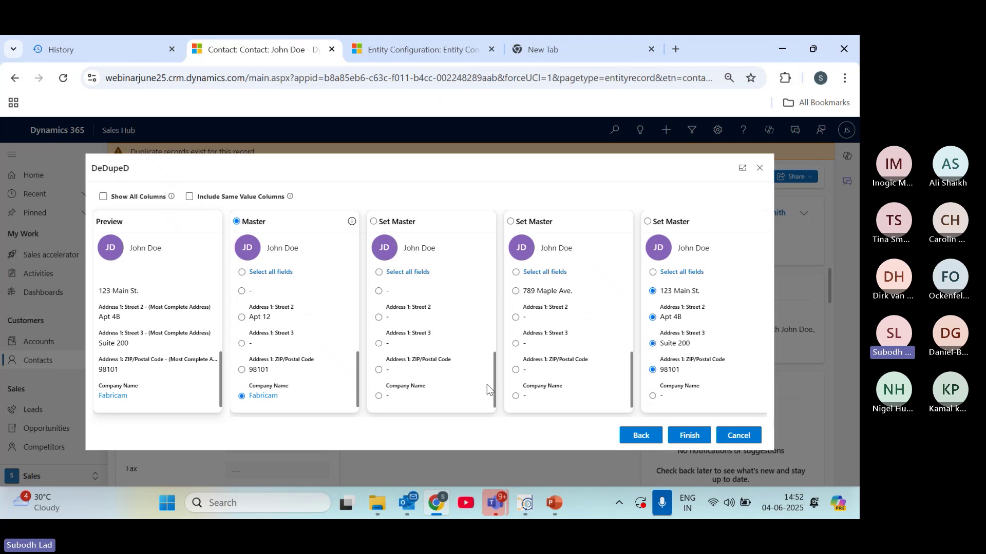
mouse_move(487, 384)
left_mouse_down()
mouse_move(493, 310)
mouse_move(494, 383)
left_mouse_up()
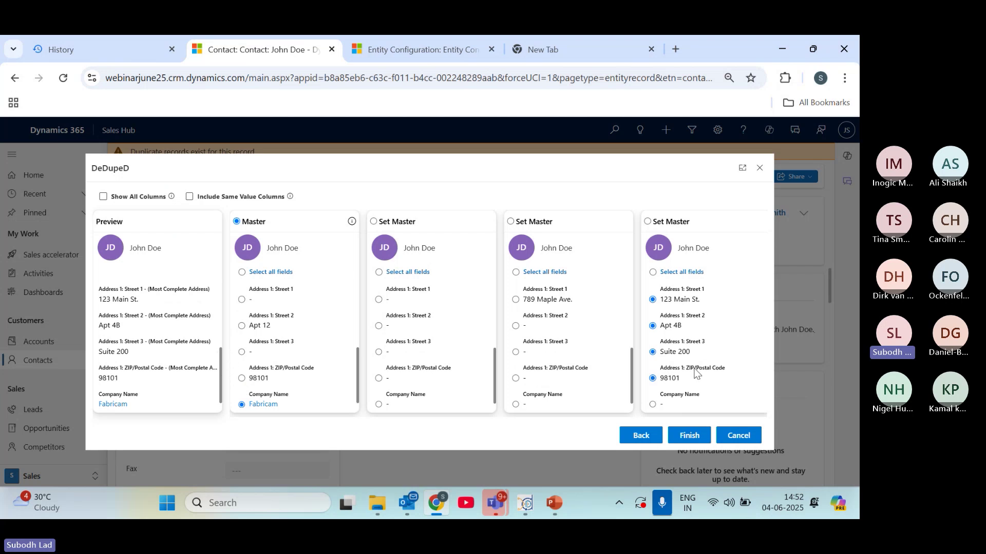
left_click(691, 436)
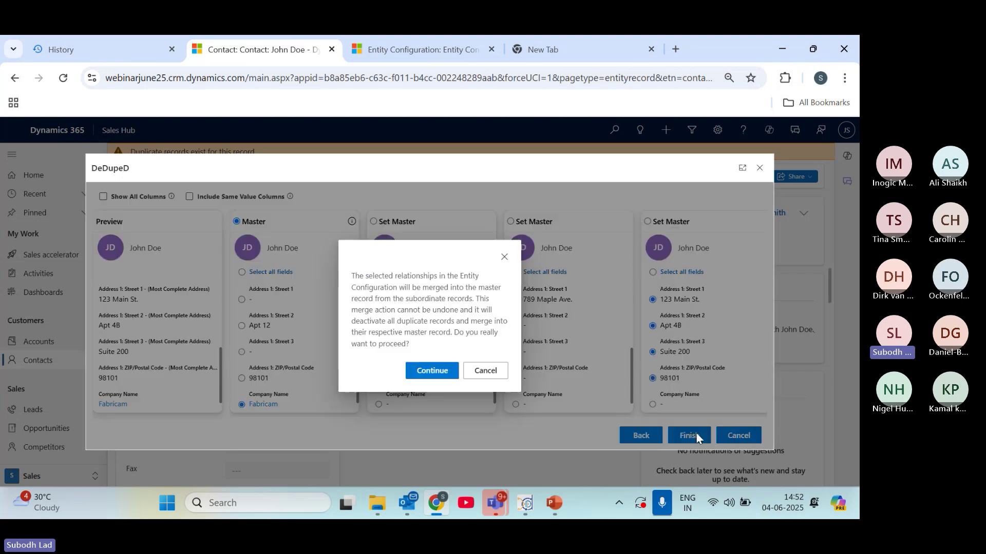
left_click(448, 373)
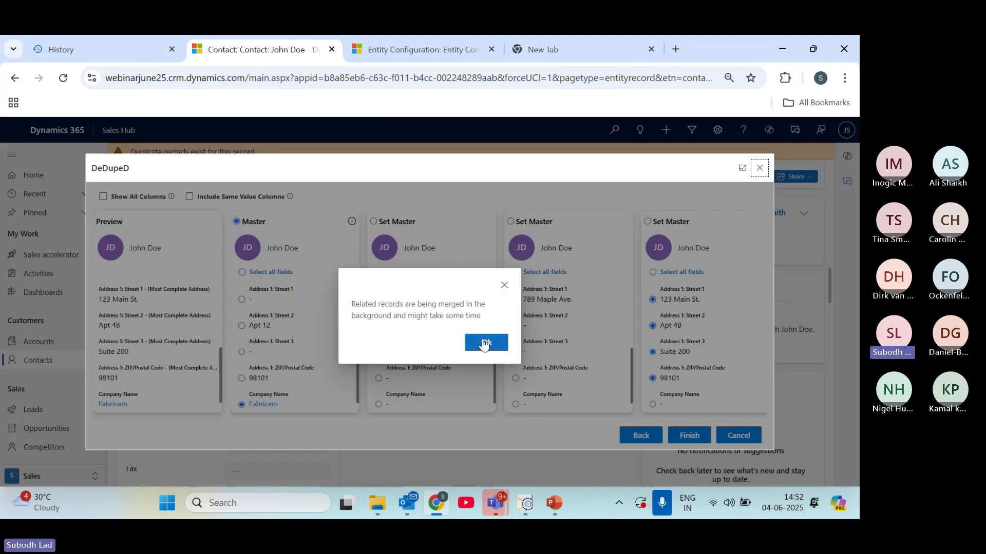
left_click(482, 343)
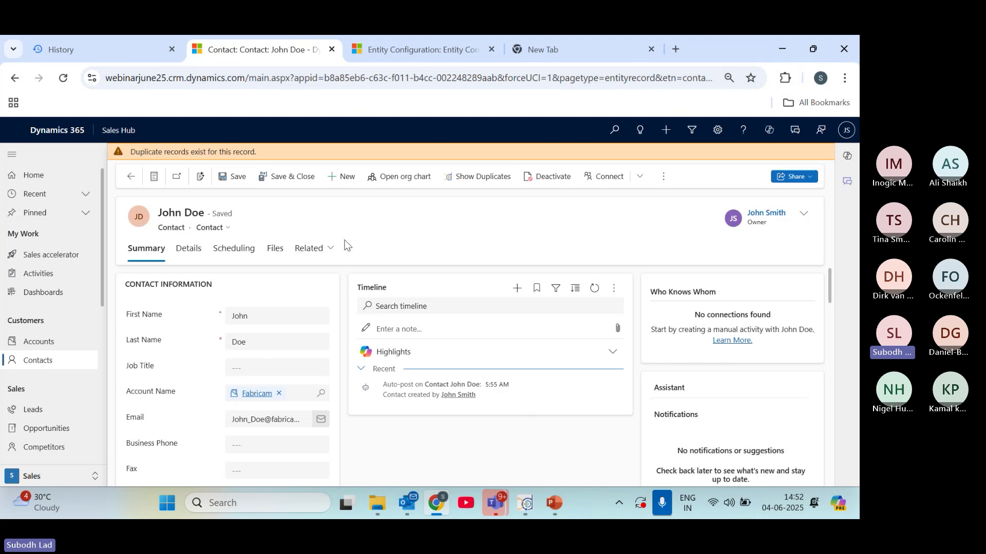
- Review the merged contact's related addresses and return to the Sales Hub home page
left_click(309, 250)
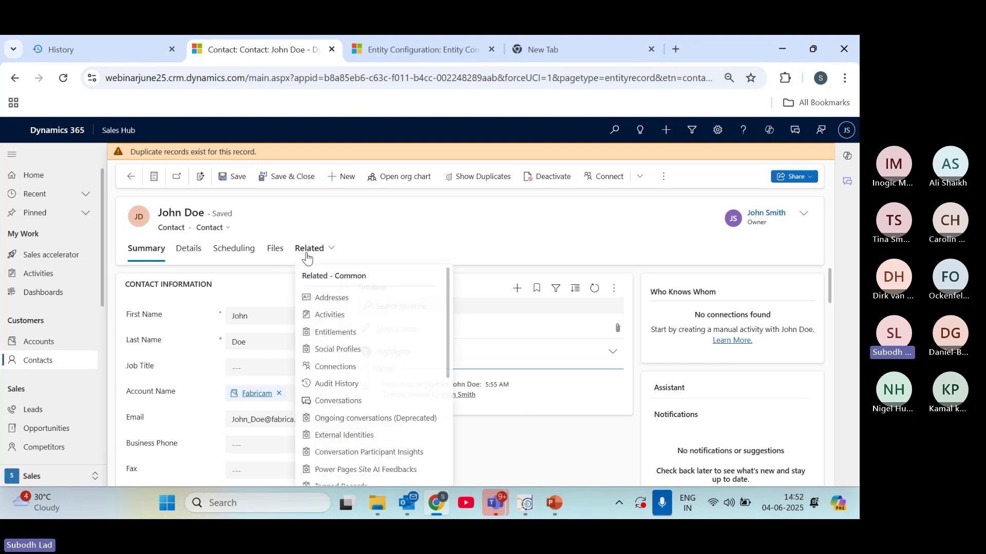
left_click(374, 297)
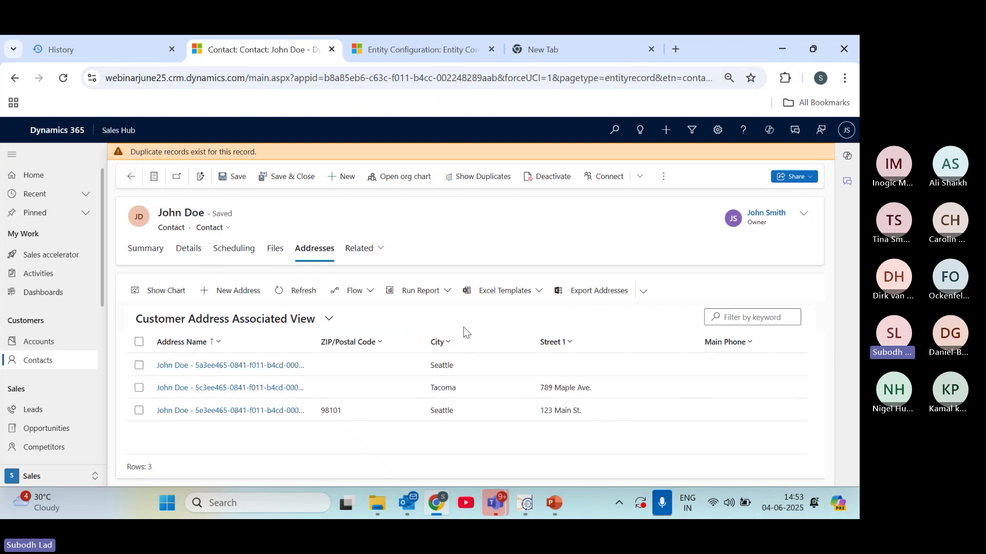
left_click_drag(101, 285, 97, 325)
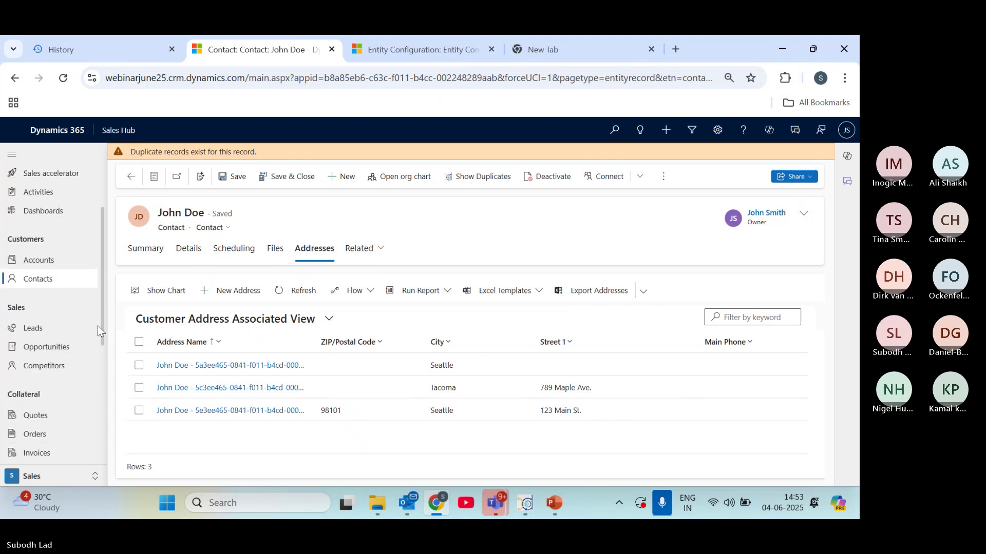
scroll(98, 326, "up", 3)
left_click(33, 175)
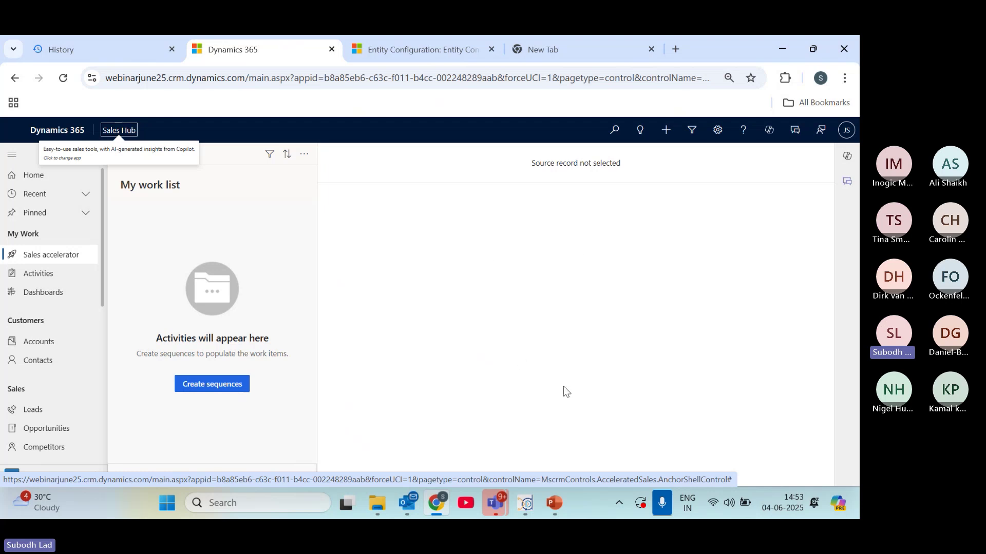
- Switch to PowerPoint, start the slide show from the Live Demo slide with a duplicated display, and advance to the Poll slide
left_click(567, 505)
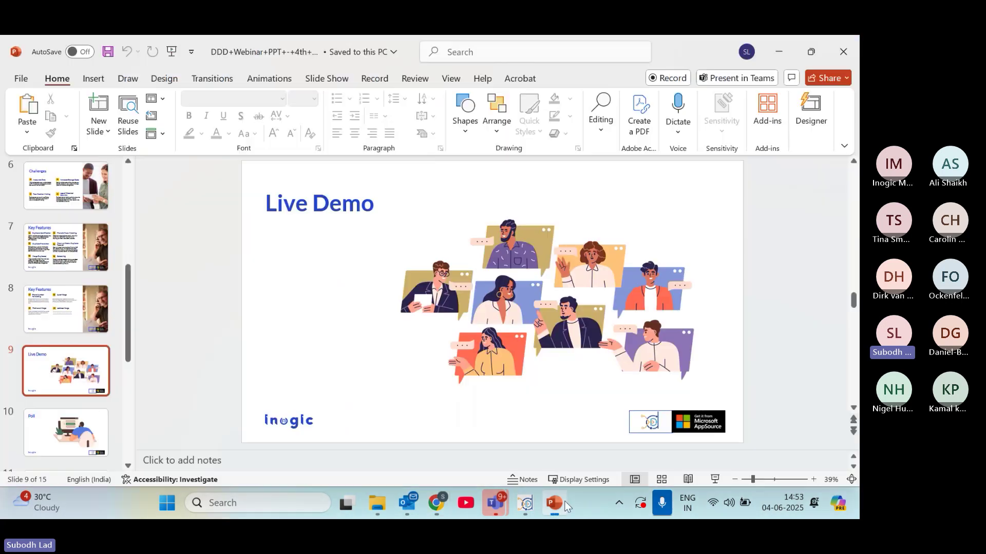
left_click(713, 482)
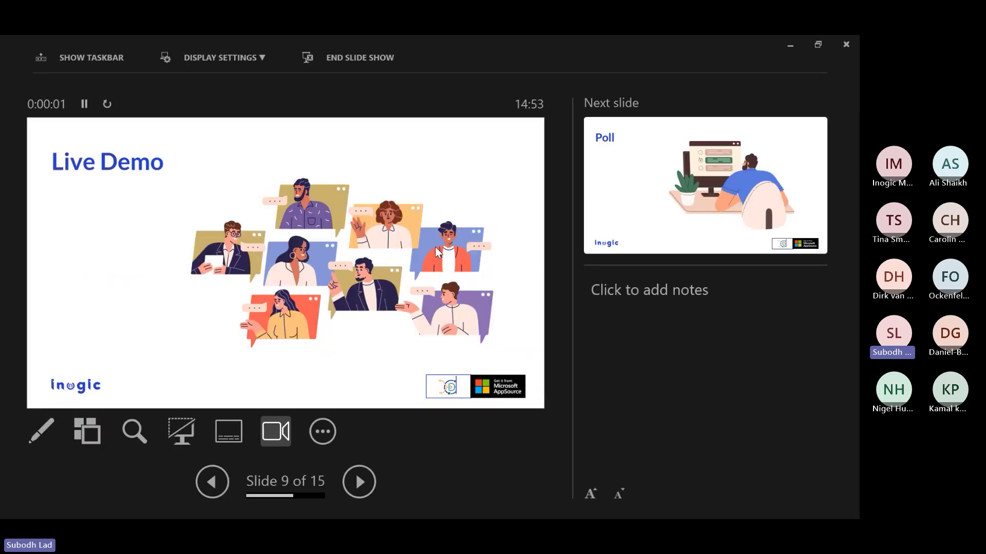
left_click(234, 61)
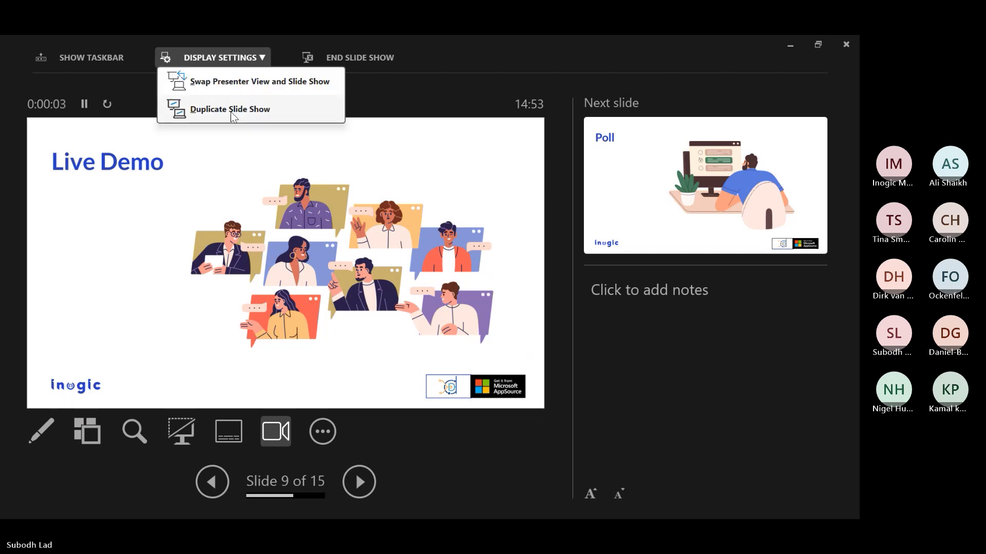
left_click(232, 114)
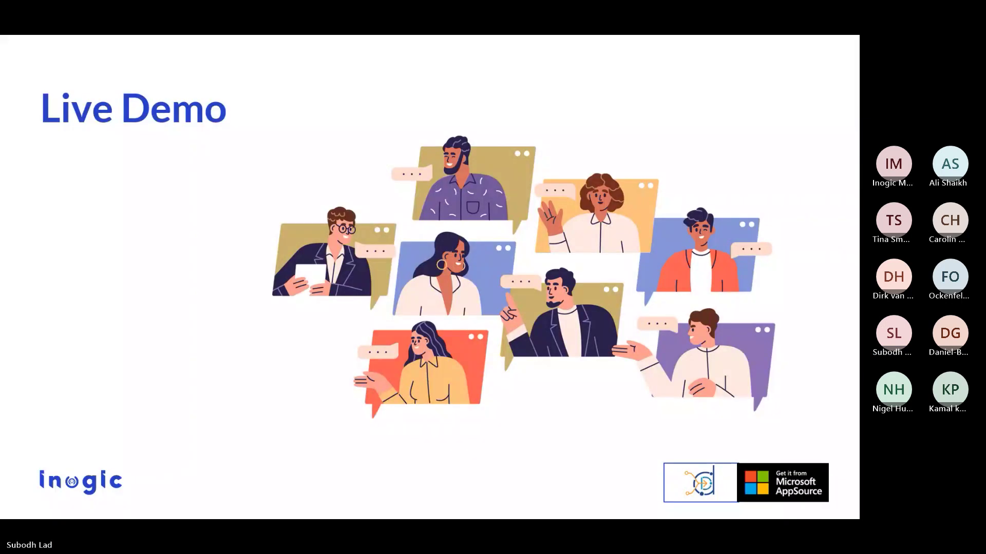
key("Right")
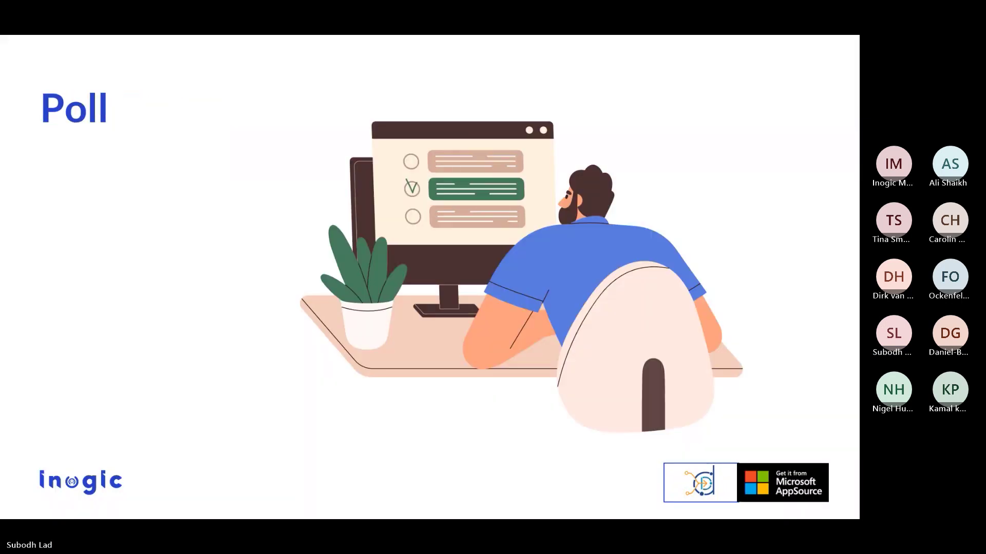